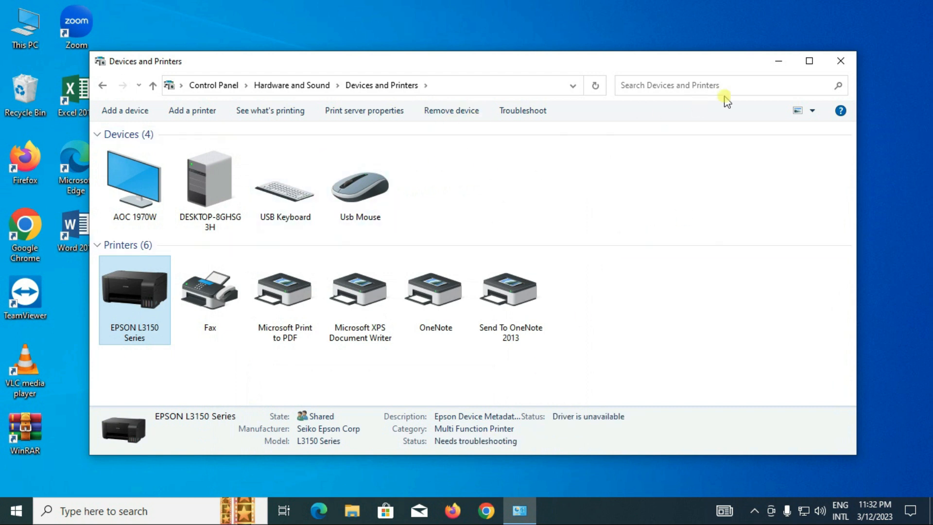
Open the advanced sharing settings of the Network and Sharing Center from Control Panel's Network and Internet category
{"action": "left_click", "coordinate": [101, 86]}
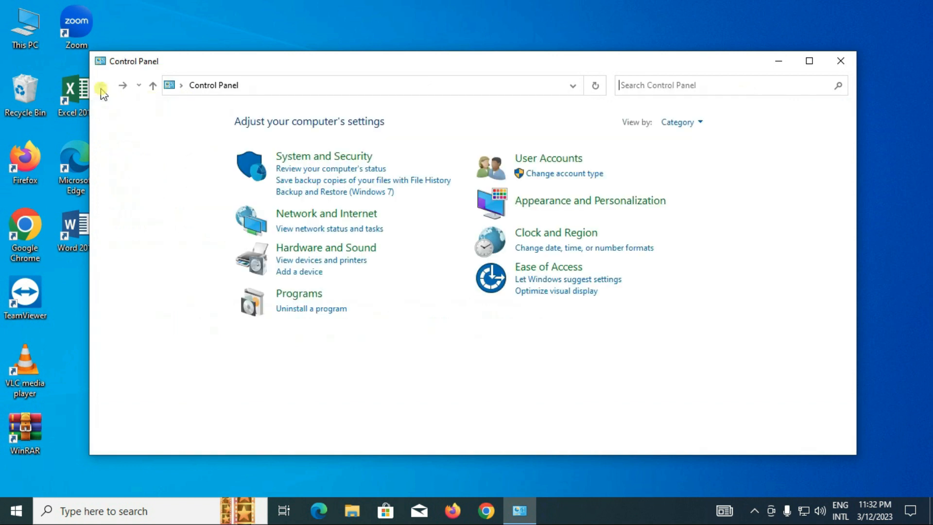
{"action": "left_click", "coordinate": [299, 221]}
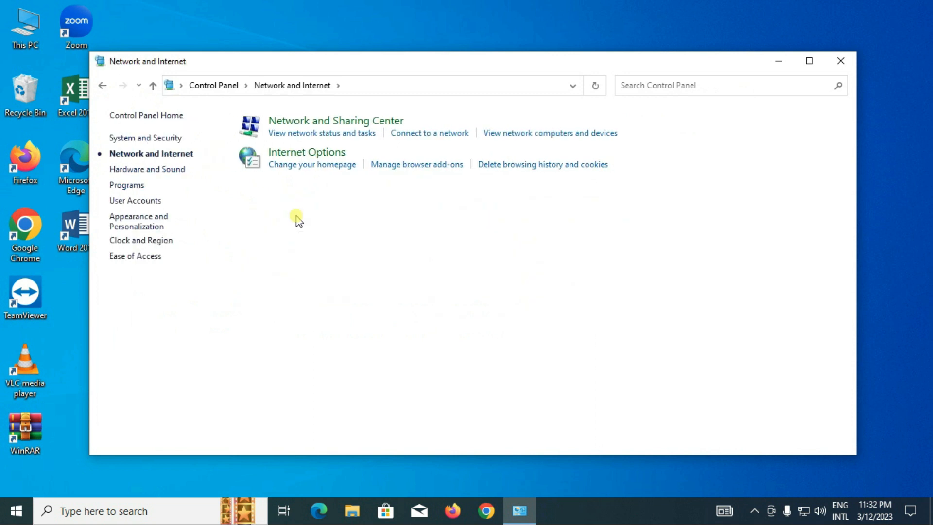
{"action": "left_click", "coordinate": [304, 125]}
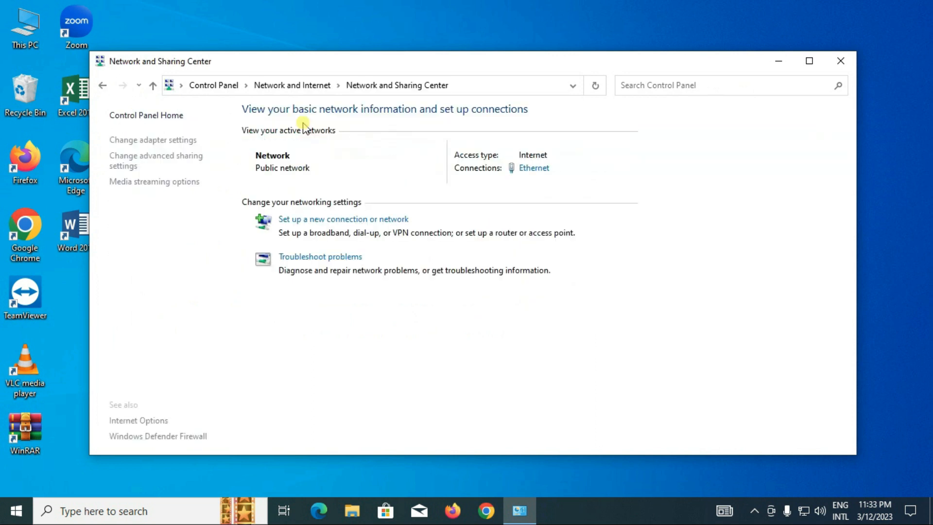
{"action": "left_click", "coordinate": [130, 166]}
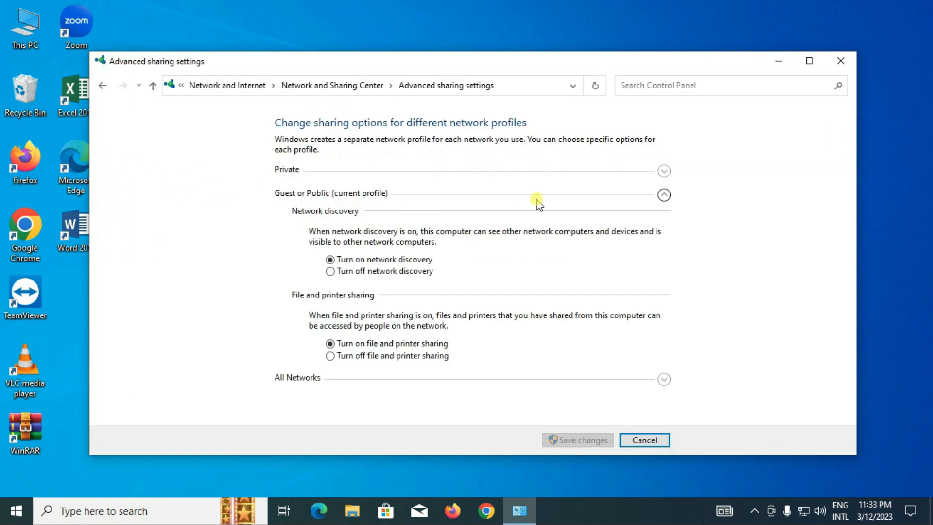
Turn on file and printer sharing for the Private network profile and expand the Guest or Public profile
{"action": "left_click", "coordinate": [663, 172]}
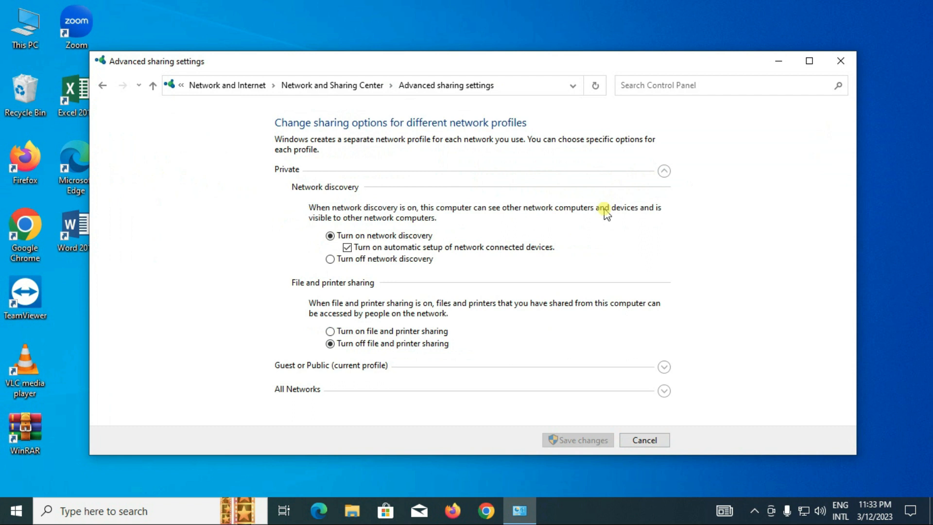
{"action": "left_click", "coordinate": [330, 331]}
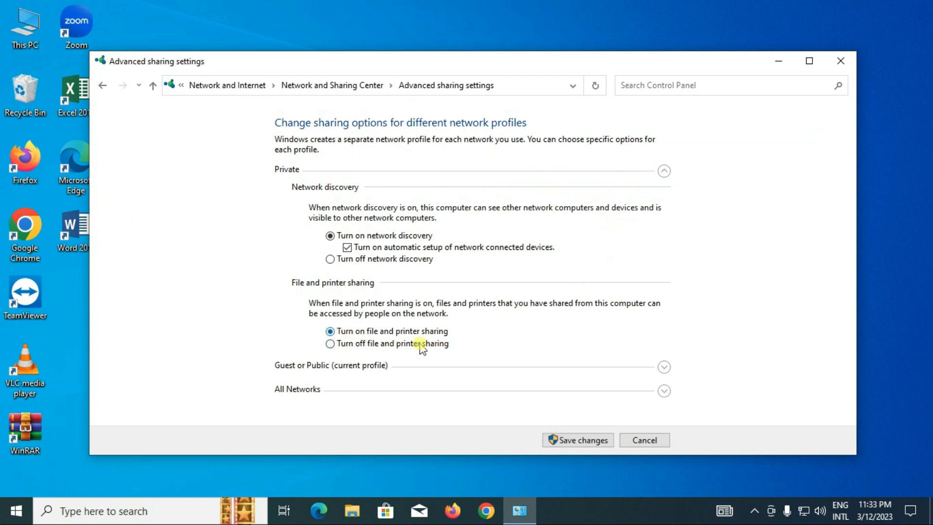
{"action": "left_click", "coordinate": [664, 368]}
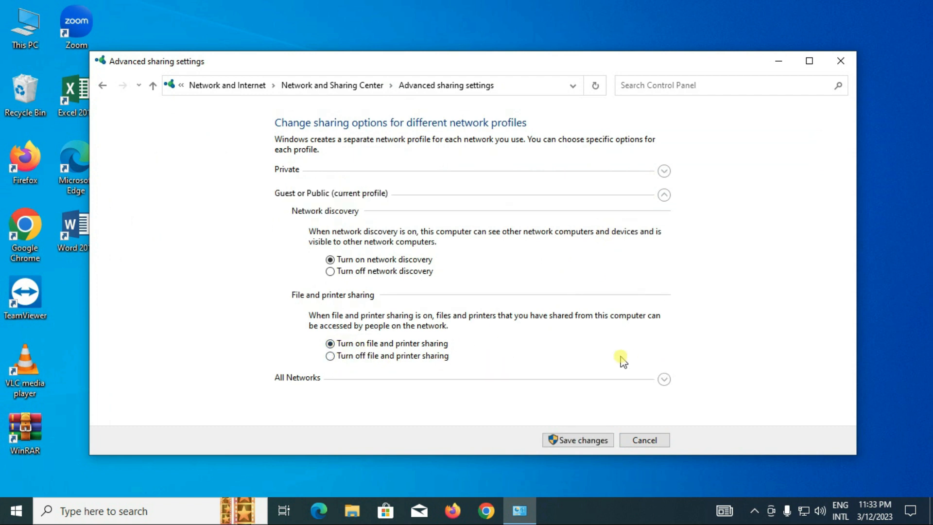
For All Networks, turn on Public folder sharing with read and write access and turn off password protected sharing
{"action": "left_click", "coordinate": [665, 381]}
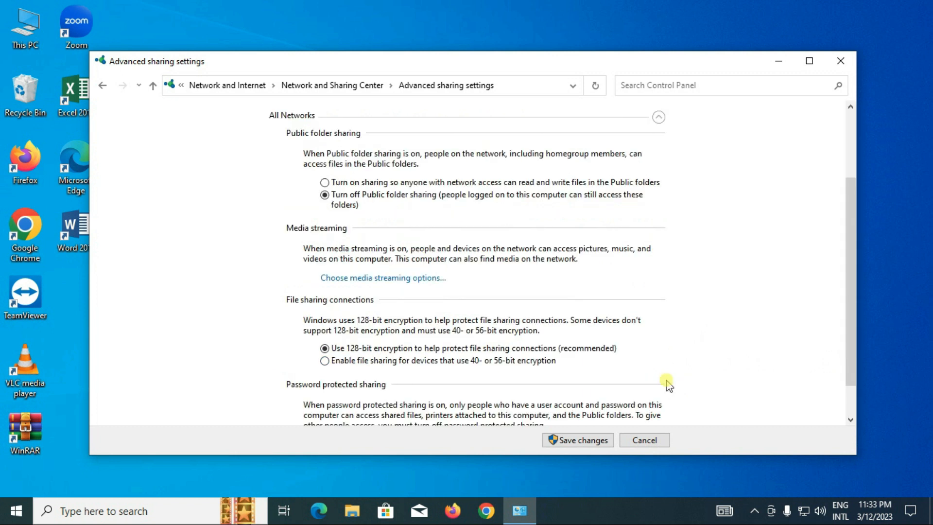
{"action": "left_click", "coordinate": [325, 183]}
{"action": "scroll", "coordinate": [532, 397], "scroll_direction": "down", "scroll_amount": 1}
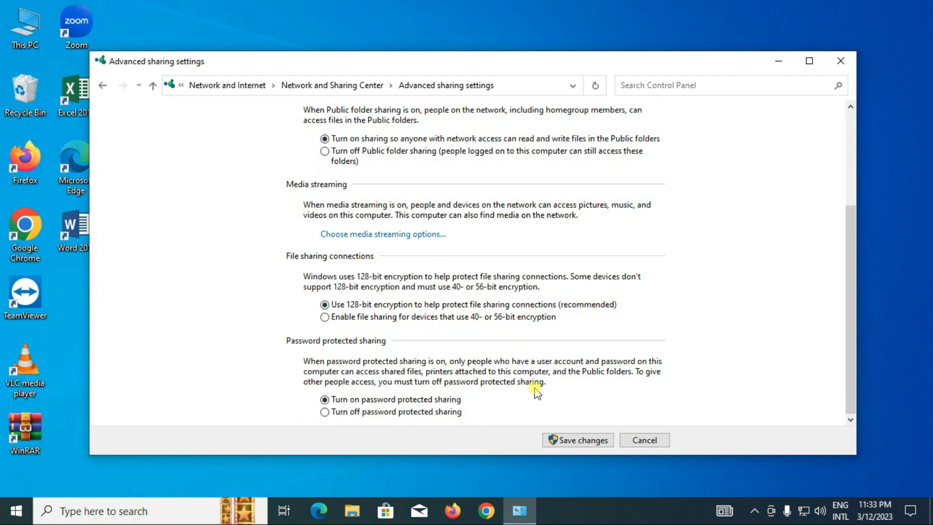
{"action": "left_click", "coordinate": [324, 412]}
{"action": "scroll", "coordinate": [479, 305], "scroll_direction": "up", "scroll_amount": 3}
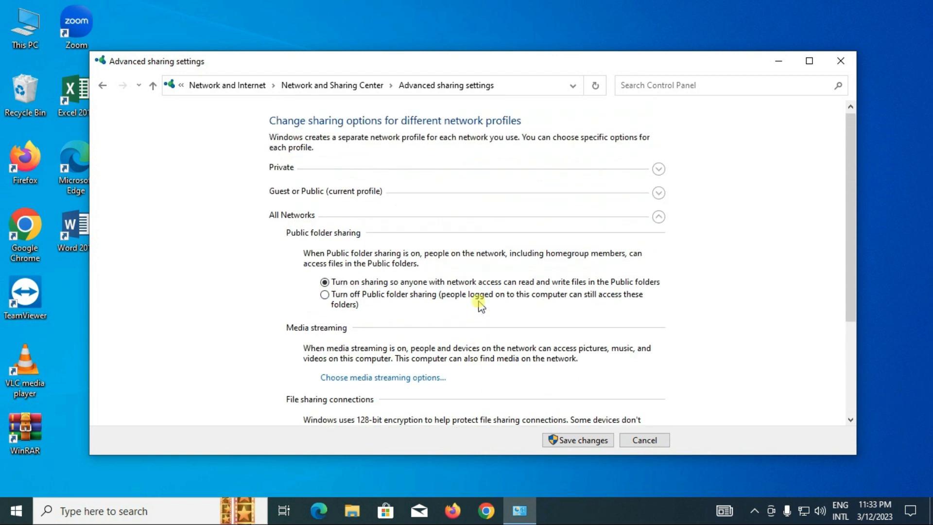
Review the Guest or Public and Private profiles, save the advanced sharing changes and close the Control Panel window
{"action": "left_click", "coordinate": [659, 193]}
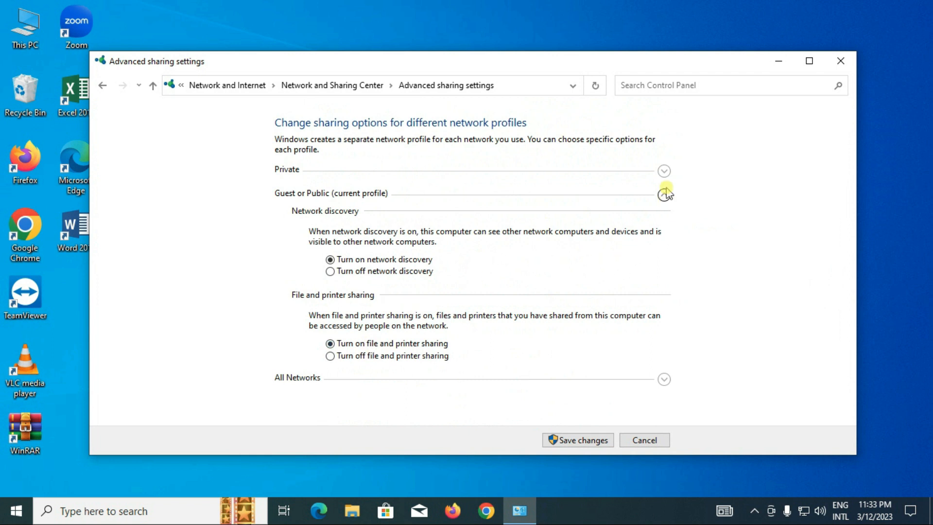
{"action": "left_click", "coordinate": [664, 171]}
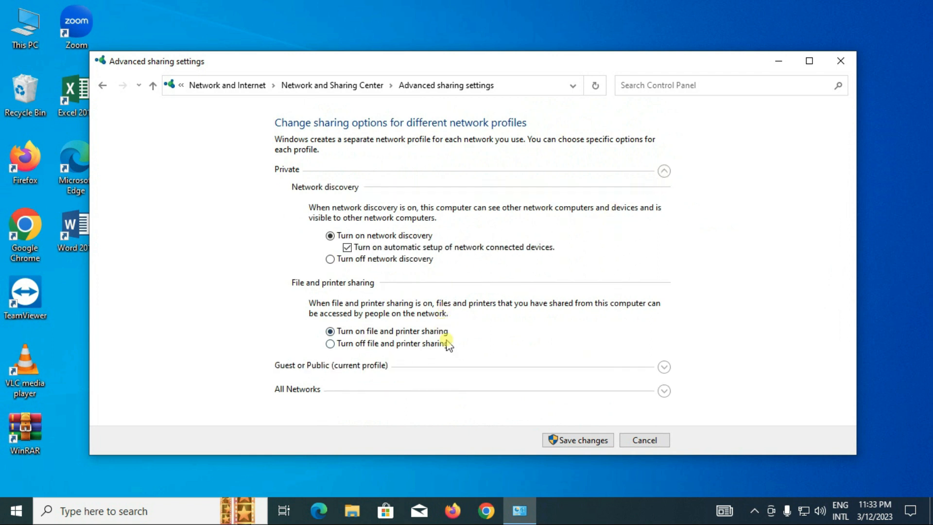
{"action": "left_click", "coordinate": [586, 439]}
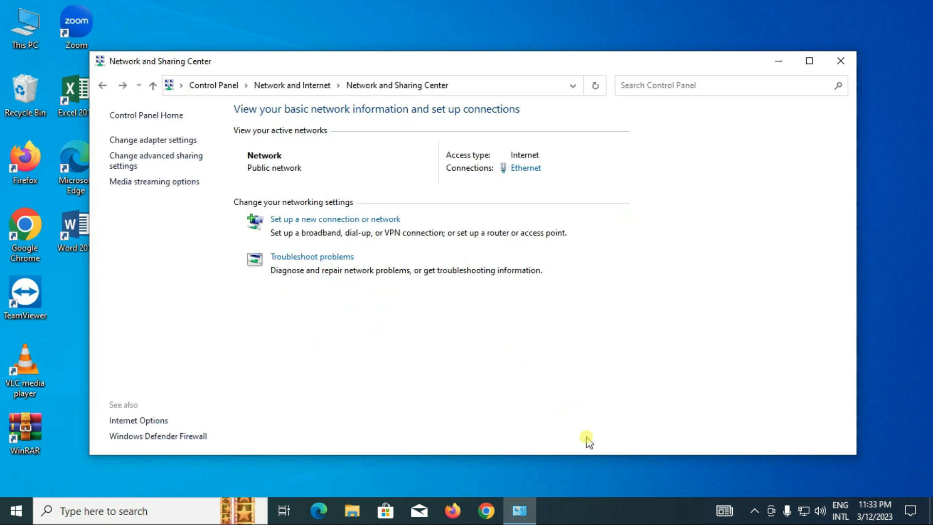
{"action": "left_click", "coordinate": [843, 63]}
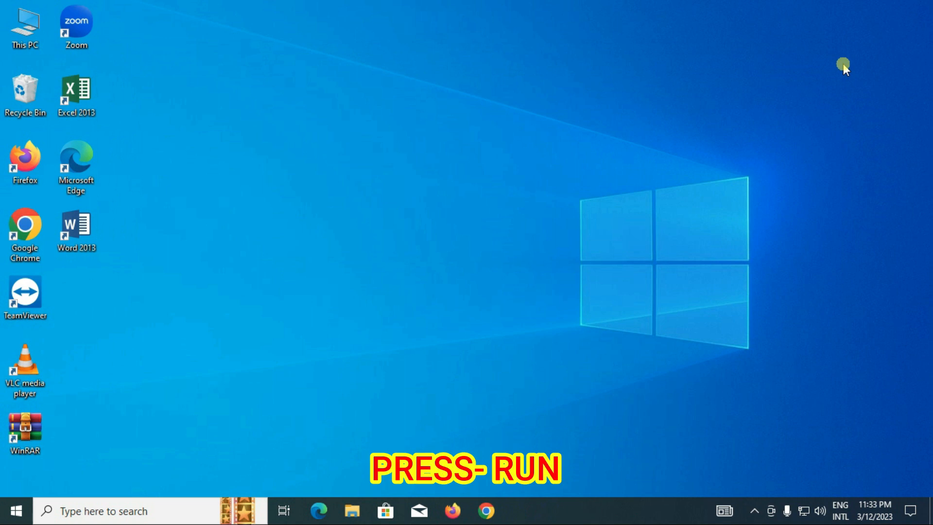
Launch the Registry Editor by running the regedit command from the Run dialog
{"action": "right_click", "coordinate": [17, 510]}
{"action": "left_click", "coordinate": [48, 437]}
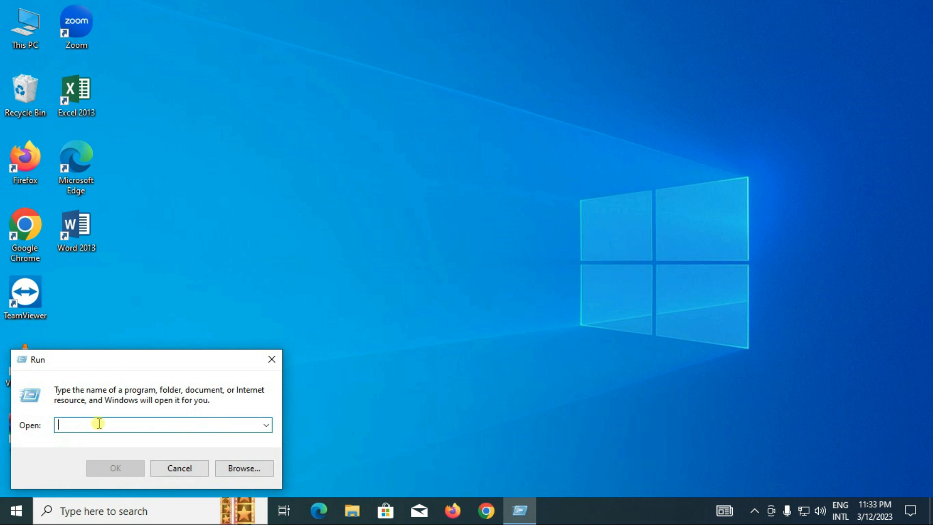
{"action": "type", "text": "regedit"}
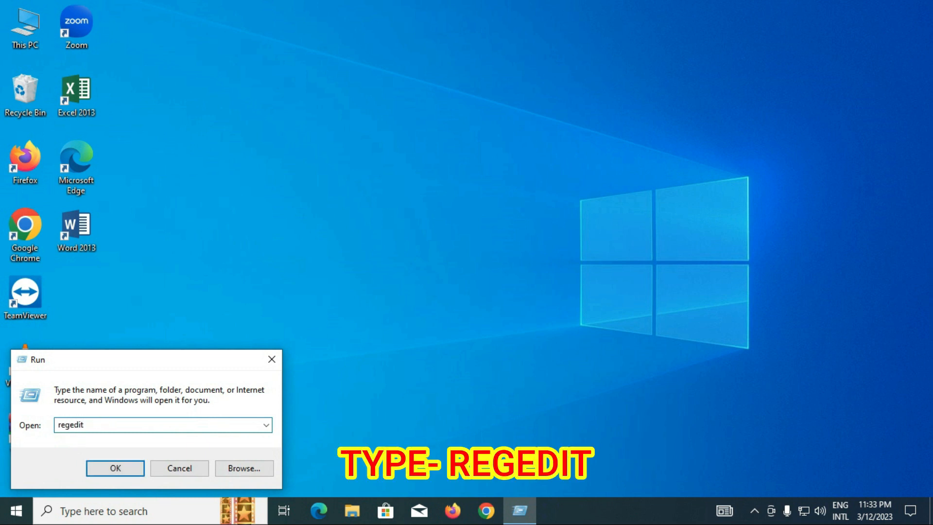
{"action": "double_click", "coordinate": [104, 423]}
{"action": "key", "text": "Return"}
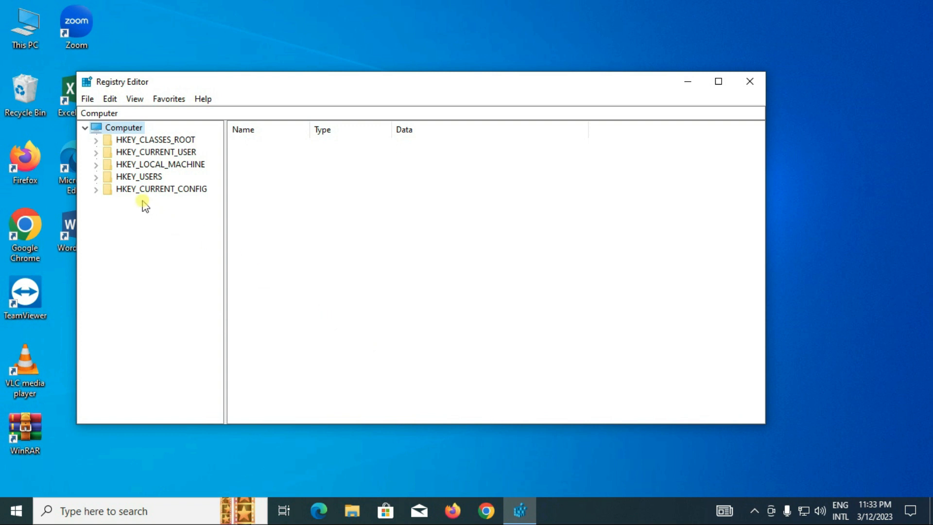
Expand the registry path HKEY_LOCAL_MACHINE\SOFTWARE\Policies\Microsoft to reach its subkeys
{"action": "left_click", "coordinate": [140, 164]}
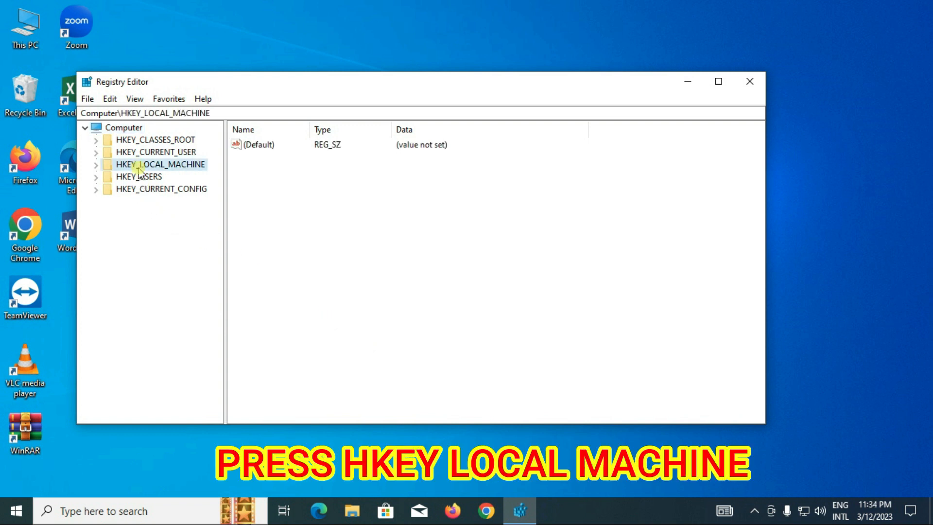
{"action": "left_click", "coordinate": [97, 165]}
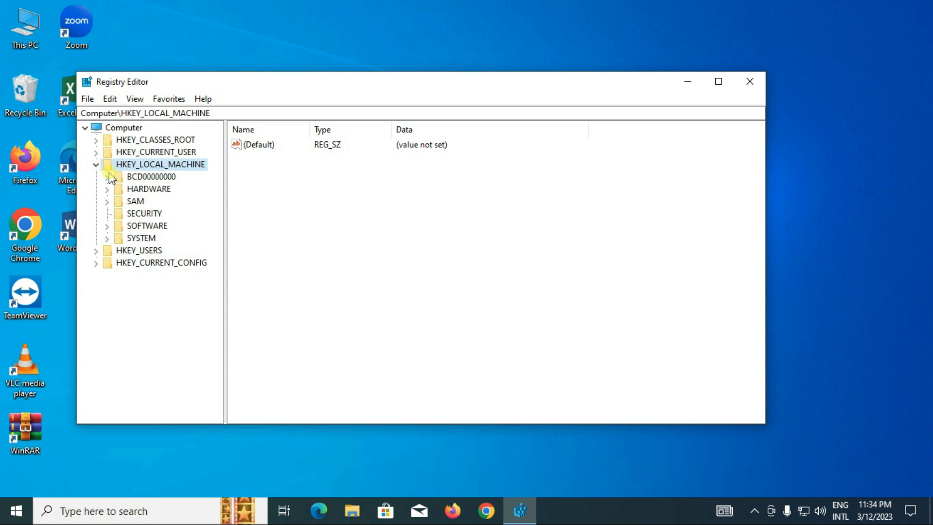
{"action": "left_click", "coordinate": [147, 226]}
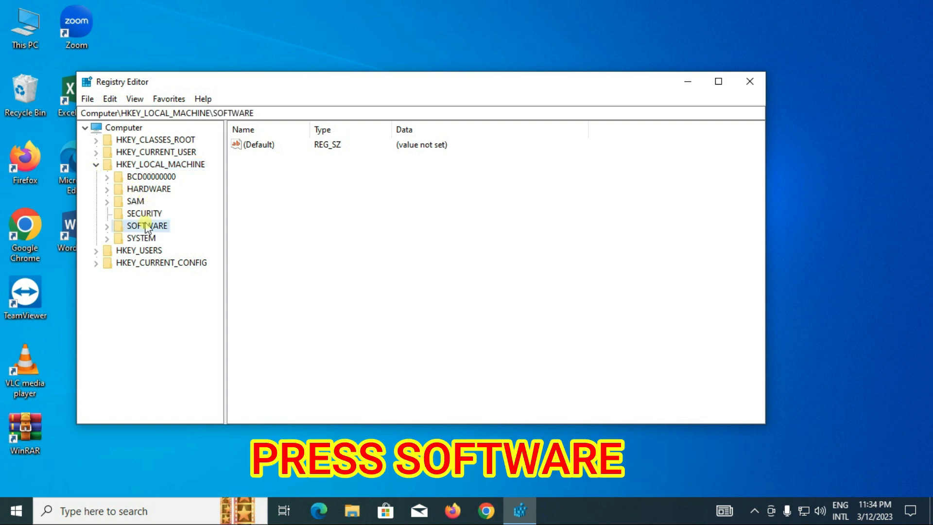
{"action": "left_click", "coordinate": [107, 226]}
{"action": "scroll", "coordinate": [219, 273], "scroll_direction": "down", "scroll_amount": 2}
{"action": "left_click_drag", "start_coordinate": [218, 272], "coordinate": [213, 309]}
{"action": "left_click", "coordinate": [156, 301]}
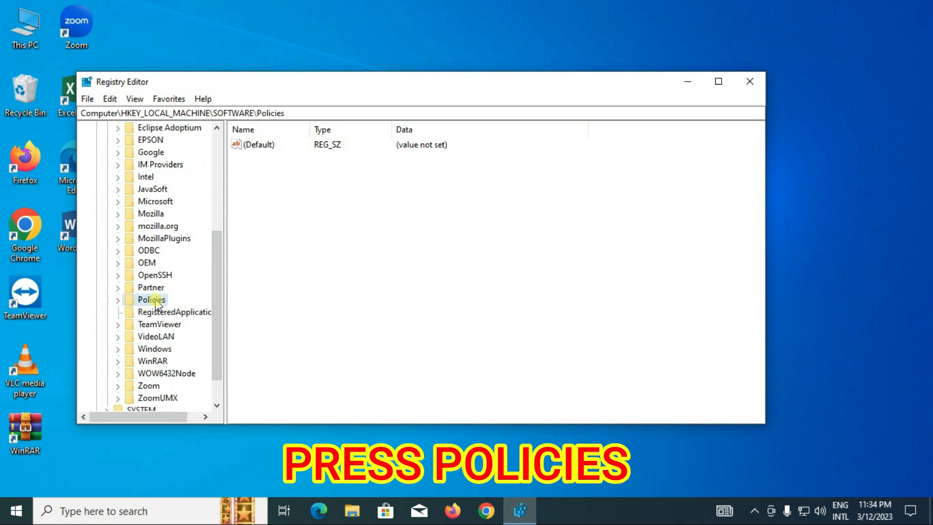
{"action": "left_click", "coordinate": [117, 300]}
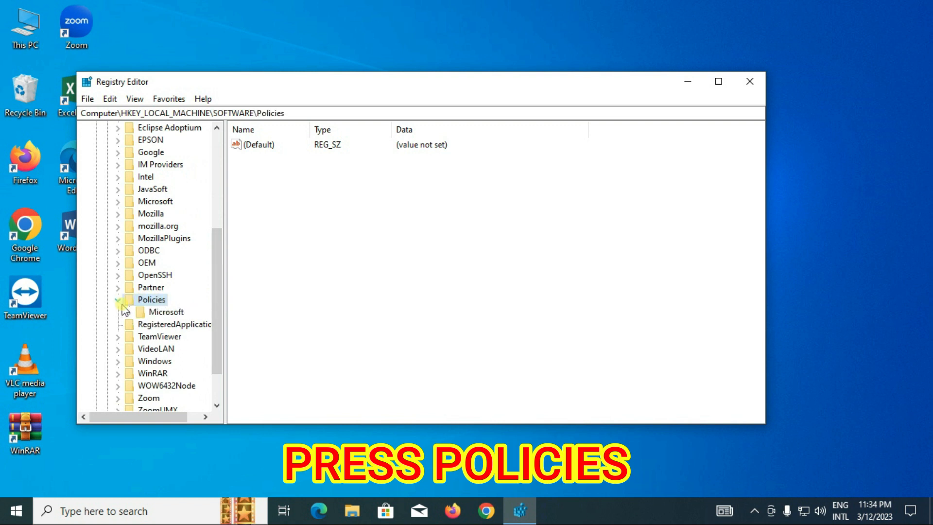
{"action": "left_click", "coordinate": [164, 313]}
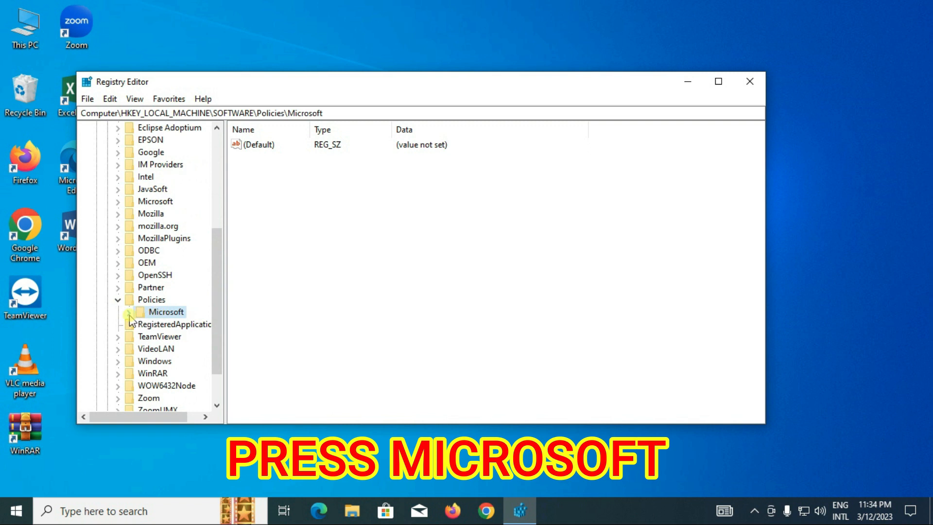
{"action": "left_click", "coordinate": [129, 313]}
{"action": "left_click_drag", "start_coordinate": [218, 333], "coordinate": [215, 355]}
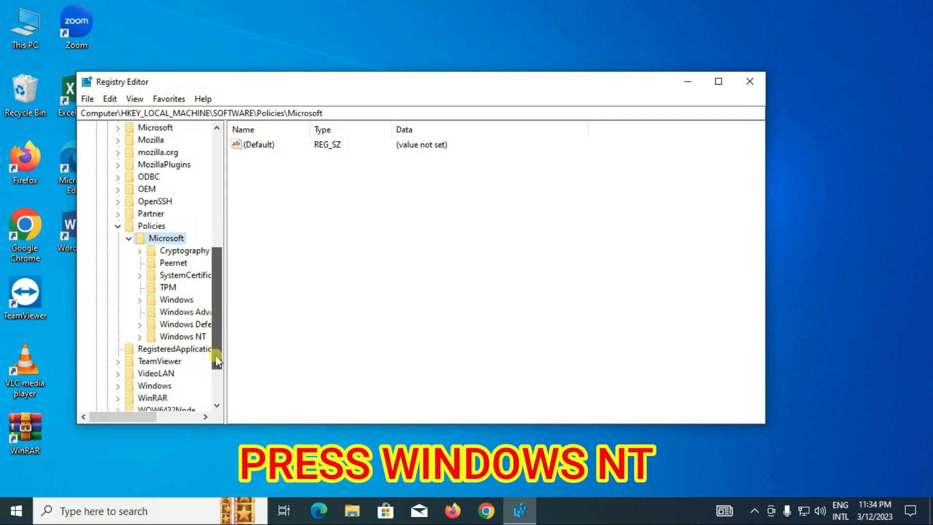
Create a new key named Printers under the Windows NT key in Policies\Microsoft
{"action": "left_click", "coordinate": [176, 337]}
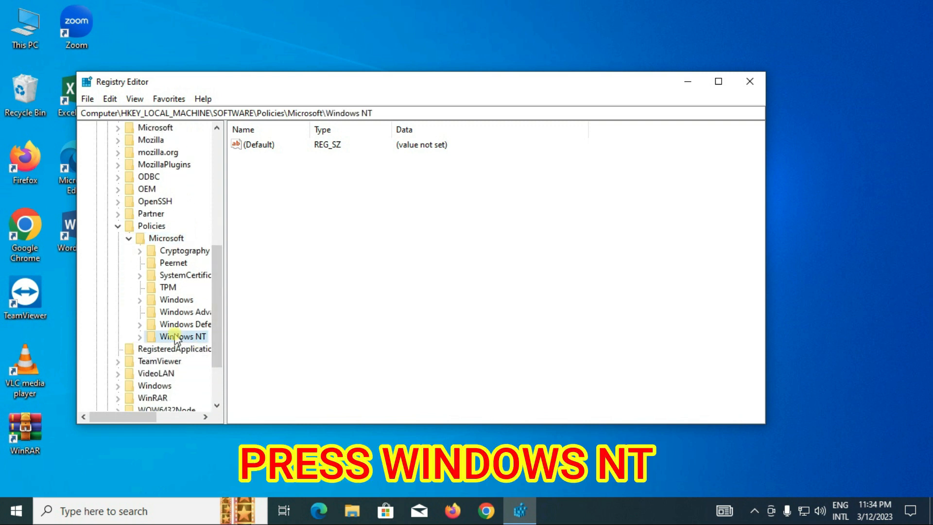
{"action": "right_click", "coordinate": [177, 337]}
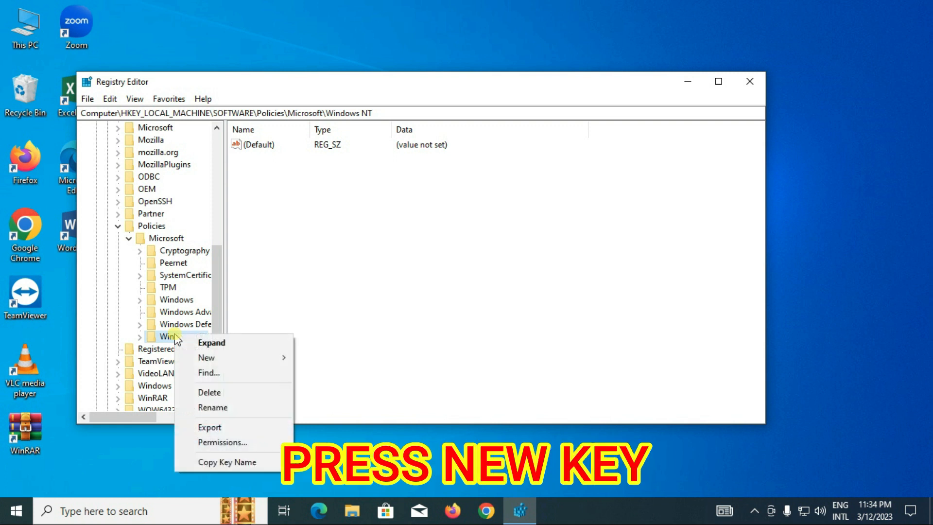
{"action": "mouse_move", "coordinate": [231, 362]}
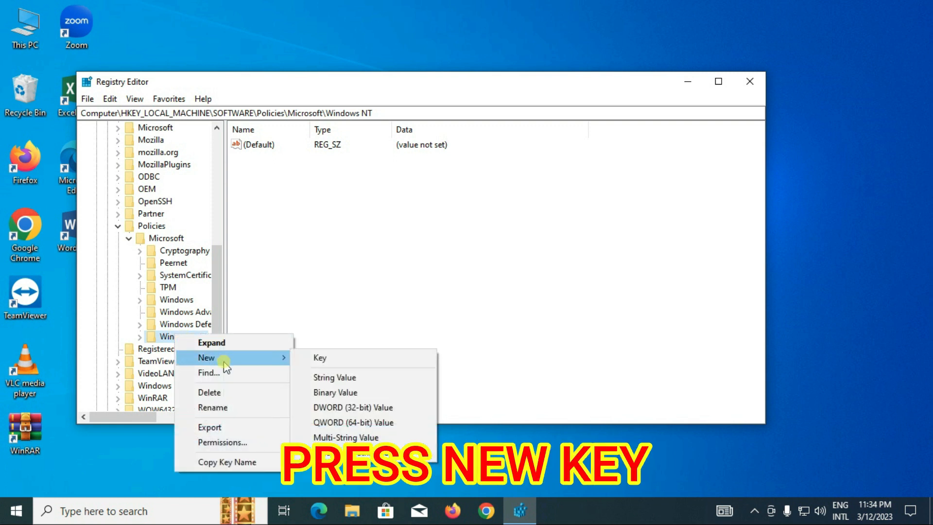
{"action": "left_click", "coordinate": [317, 361]}
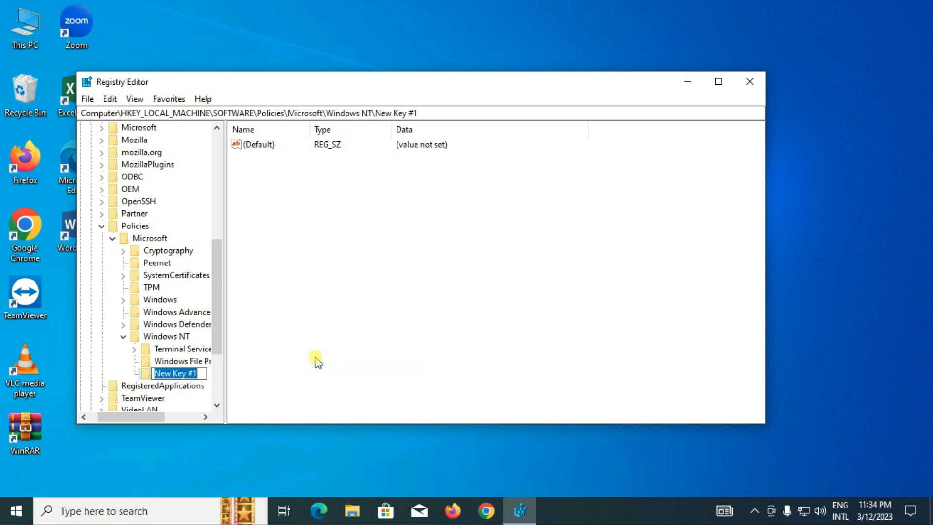
{"action": "type", "text": "Printers"}
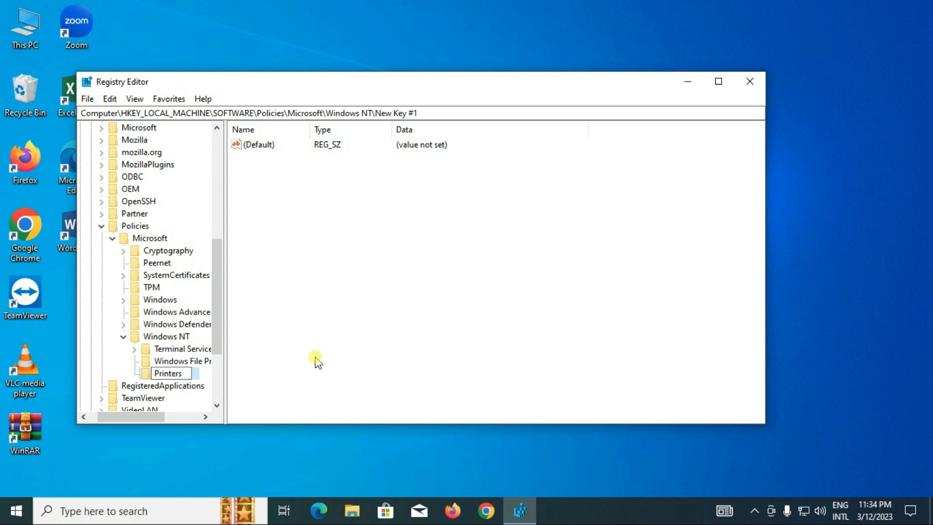
{"action": "key", "text": "Return"}
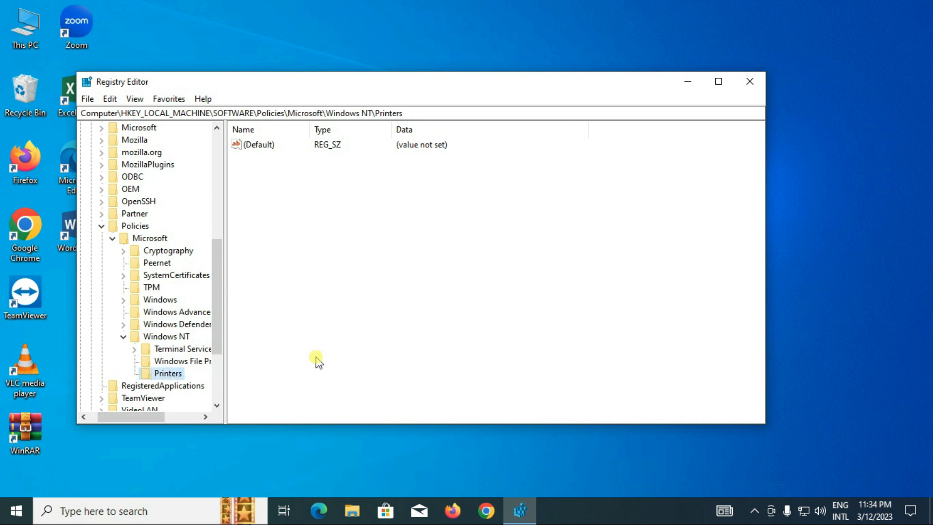
Add a DWORD (32-bit) value named CopyFilesPolicy to the Printers key
{"action": "right_click", "coordinate": [273, 249]}
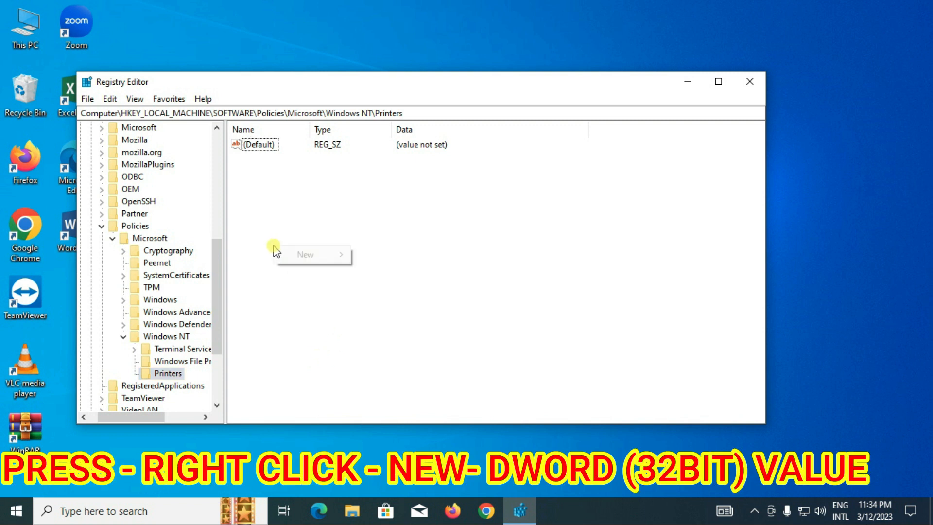
{"action": "mouse_move", "coordinate": [291, 252]}
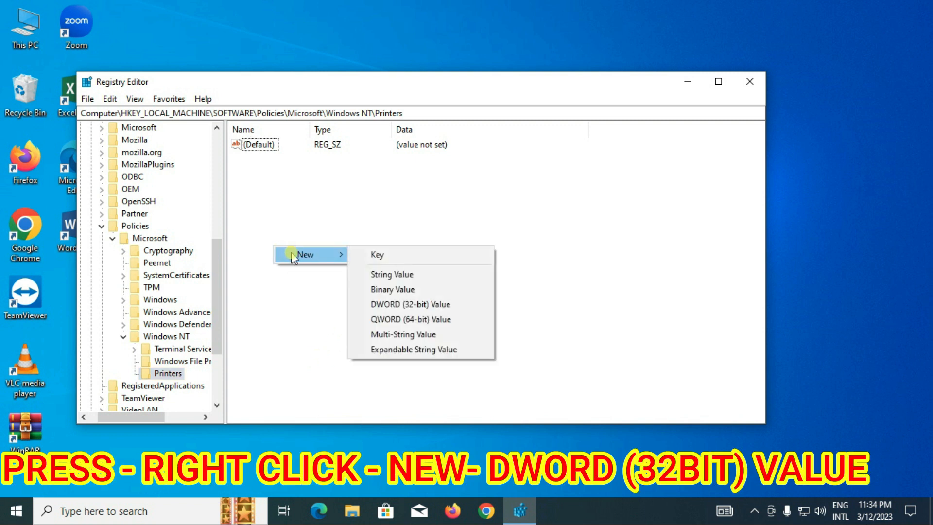
{"action": "left_click", "coordinate": [414, 304]}
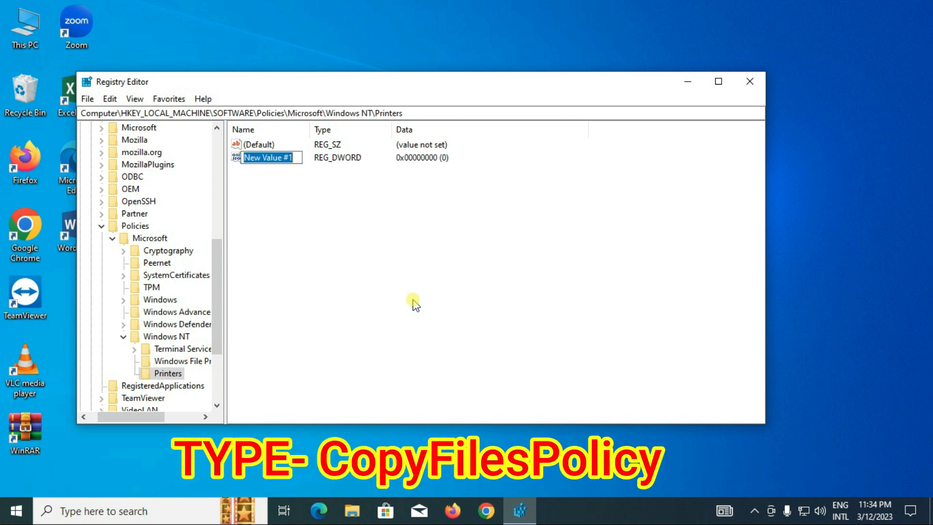
{"action": "type", "text": "CopyFilesPolicy"}
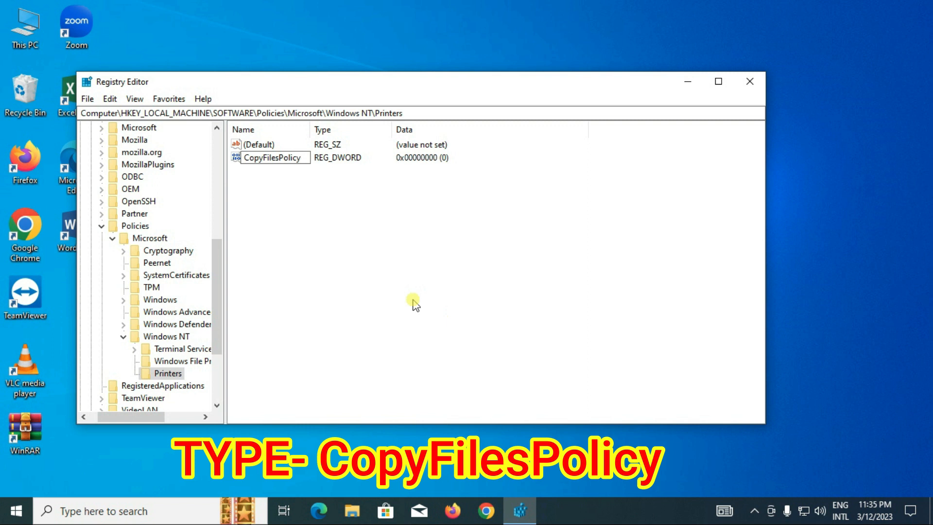
{"action": "key", "text": "Return"}
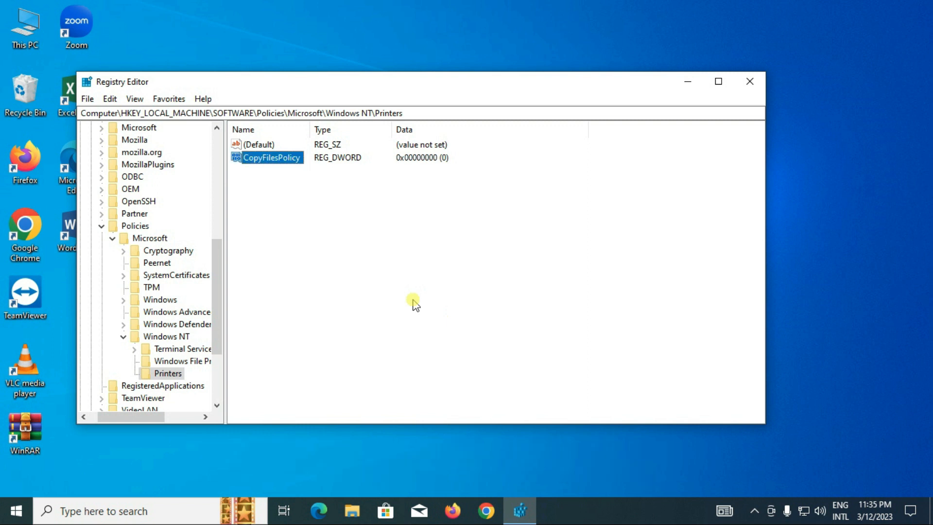
Set the CopyFilesPolicy value data to 1 and close the Registry Editor
{"action": "right_click", "coordinate": [284, 158]}
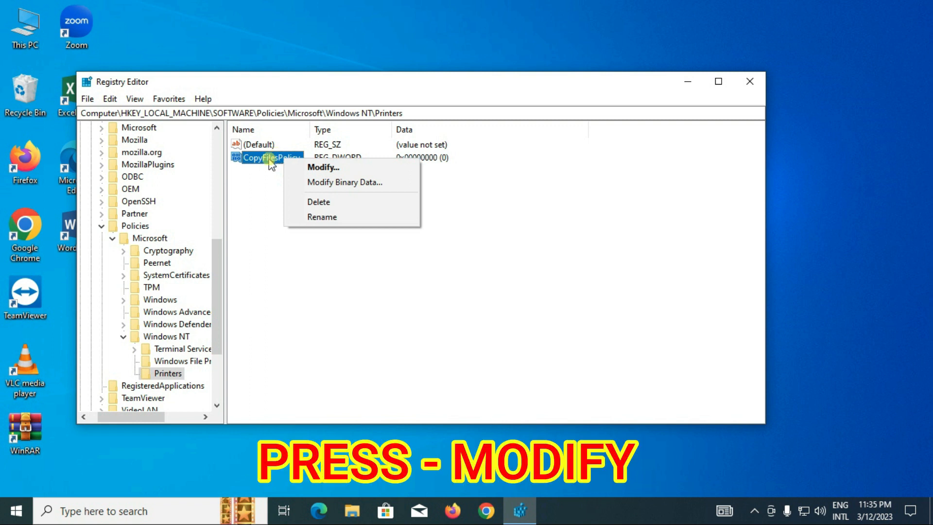
{"action": "left_click", "coordinate": [269, 158]}
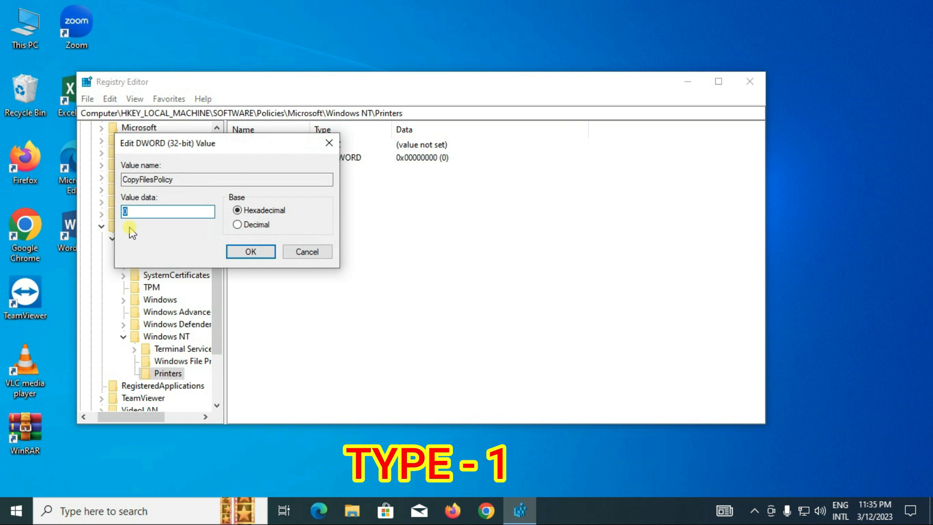
{"action": "type", "text": "1"}
{"action": "left_click", "coordinate": [233, 255]}
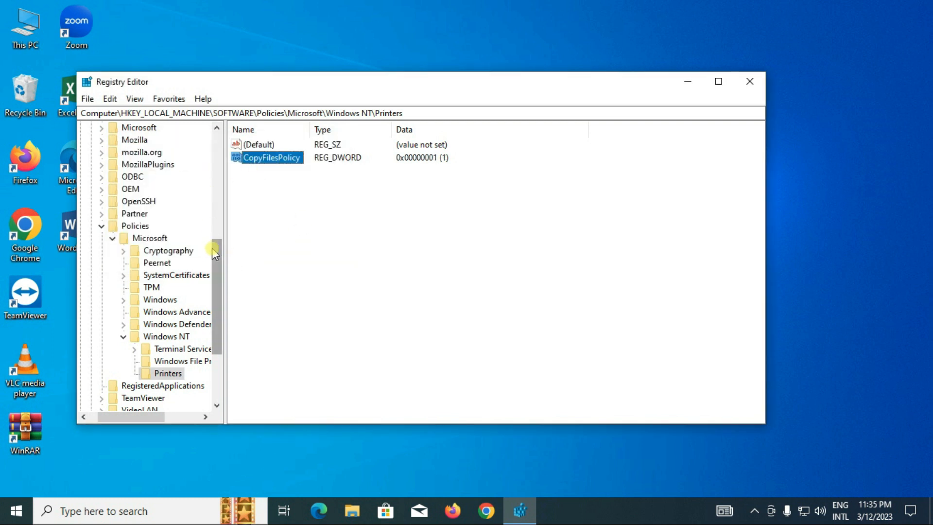
{"action": "left_click_drag", "start_coordinate": [216, 252], "coordinate": [229, 233]}
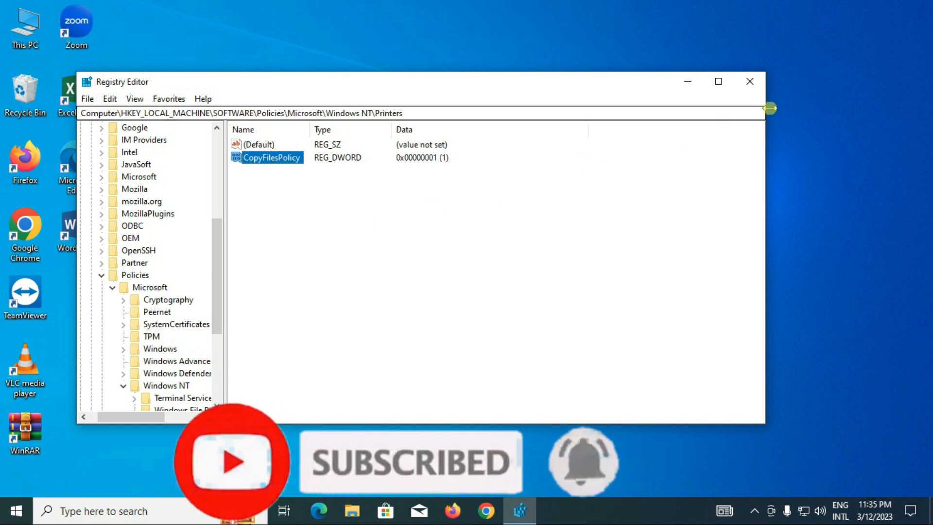
{"action": "left_click", "coordinate": [752, 82]}
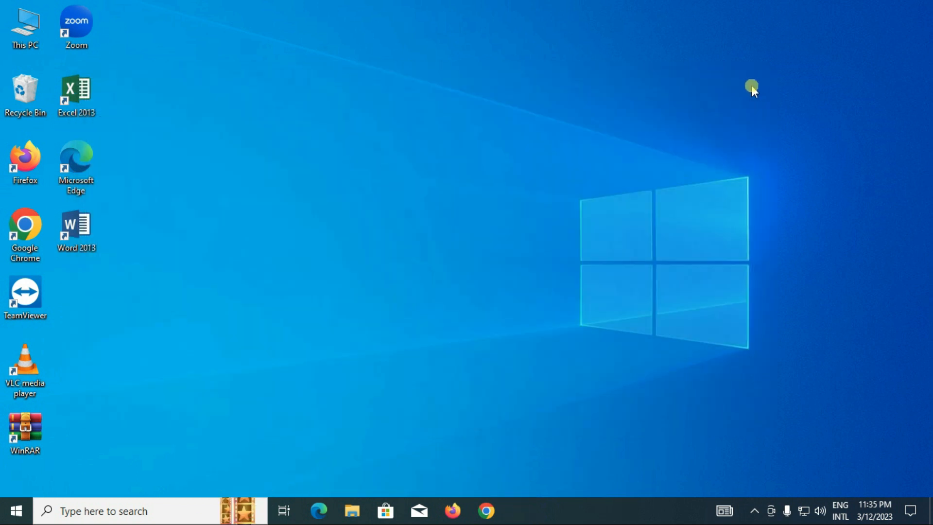
Reopen the Registry Editor by running regedit from the Run dialog
{"action": "right_click", "coordinate": [17, 510]}
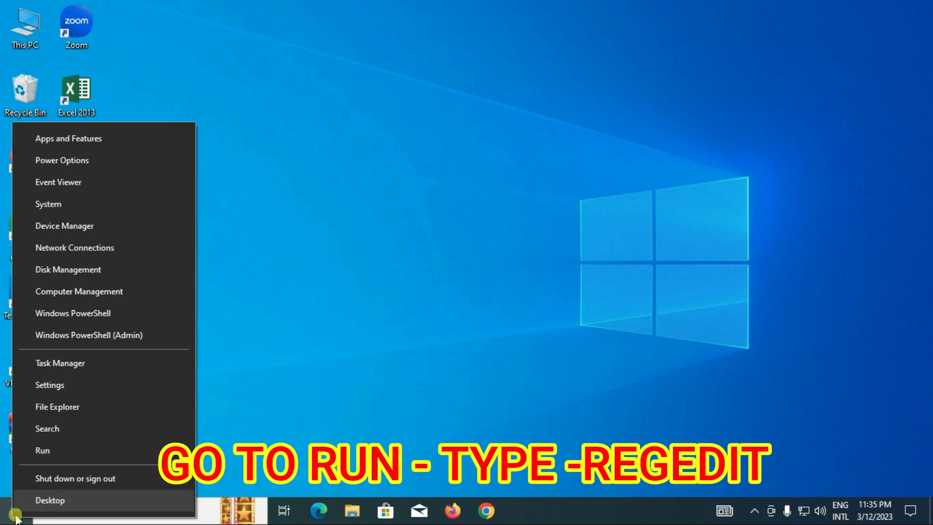
{"action": "left_click", "coordinate": [40, 451]}
{"action": "type", "text": "regedit"}
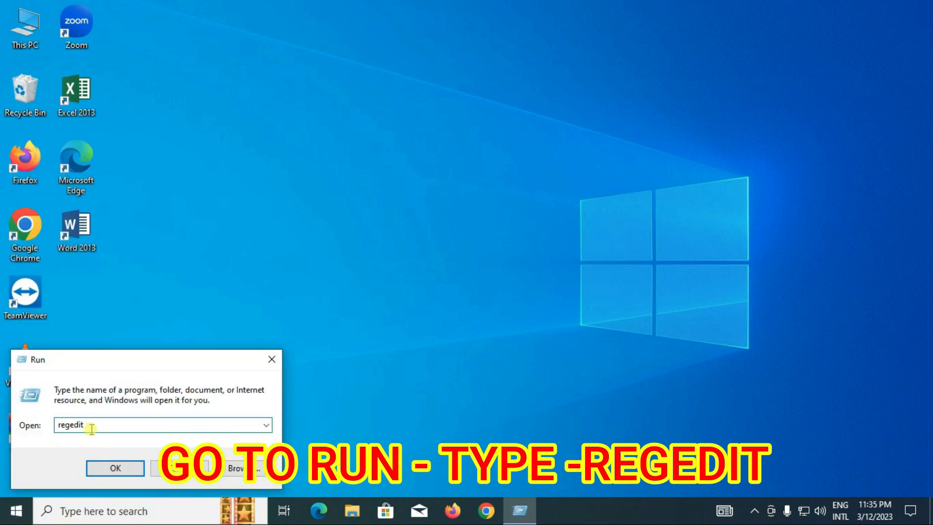
{"action": "double_click", "coordinate": [75, 430]}
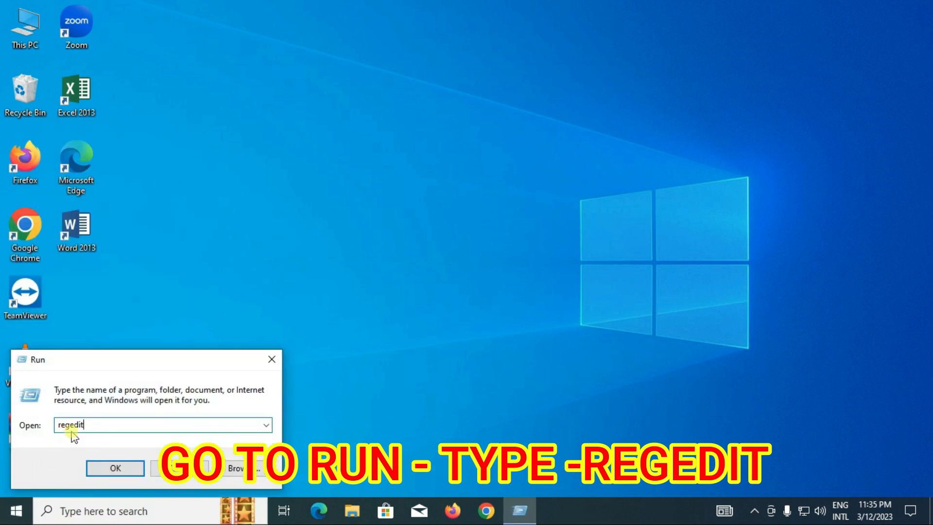
{"action": "left_click", "coordinate": [114, 468]}
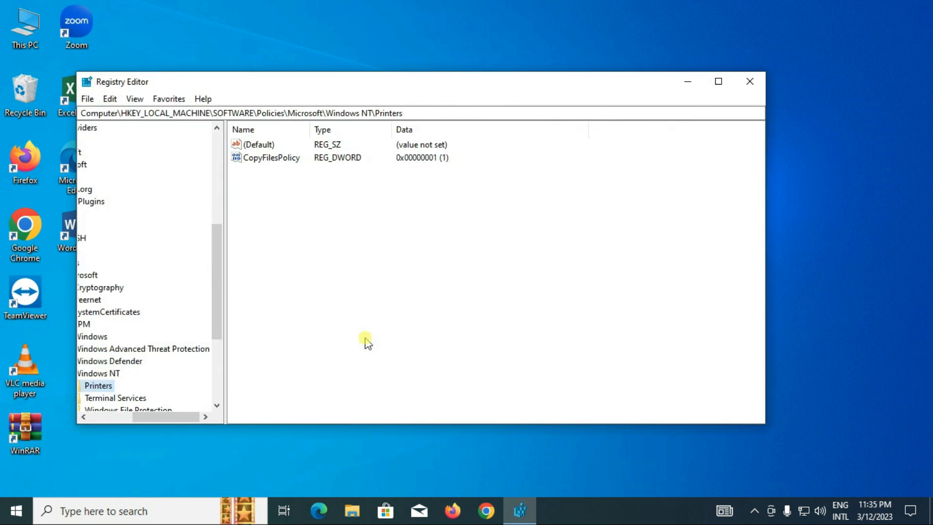
Select the SYSTEM key under HKEY_LOCAL_MACHINE and expand it to reach its subkeys
{"action": "left_click_drag", "start_coordinate": [166, 407], "coordinate": [119, 412]}
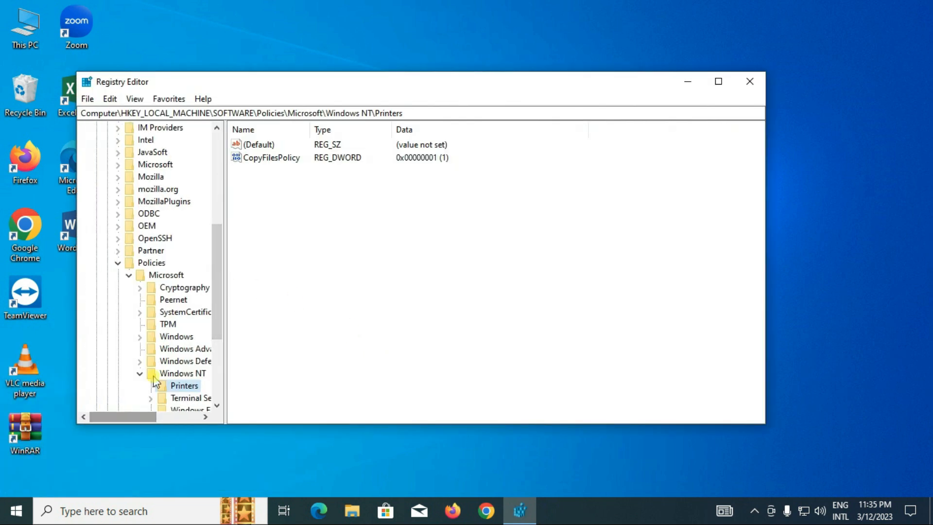
{"action": "left_click_drag", "start_coordinate": [215, 299], "coordinate": [219, 195]}
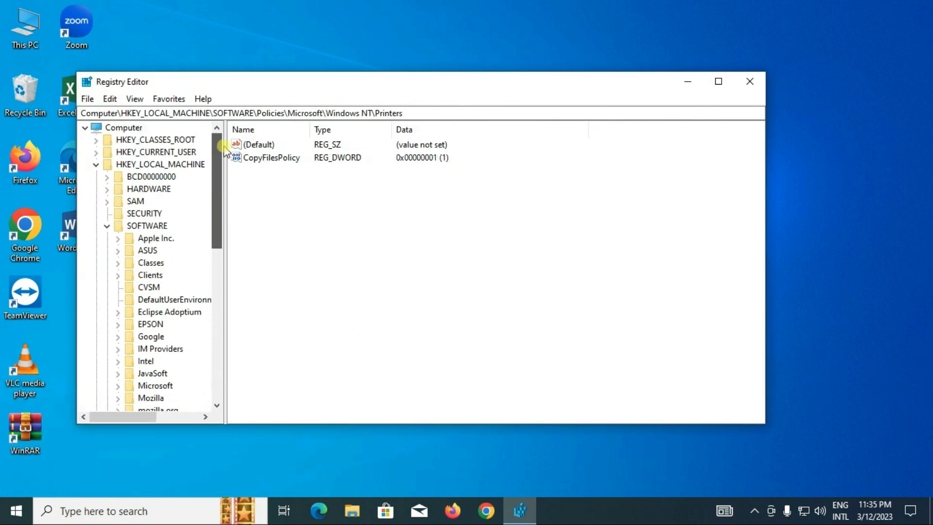
{"action": "left_click", "coordinate": [96, 164]}
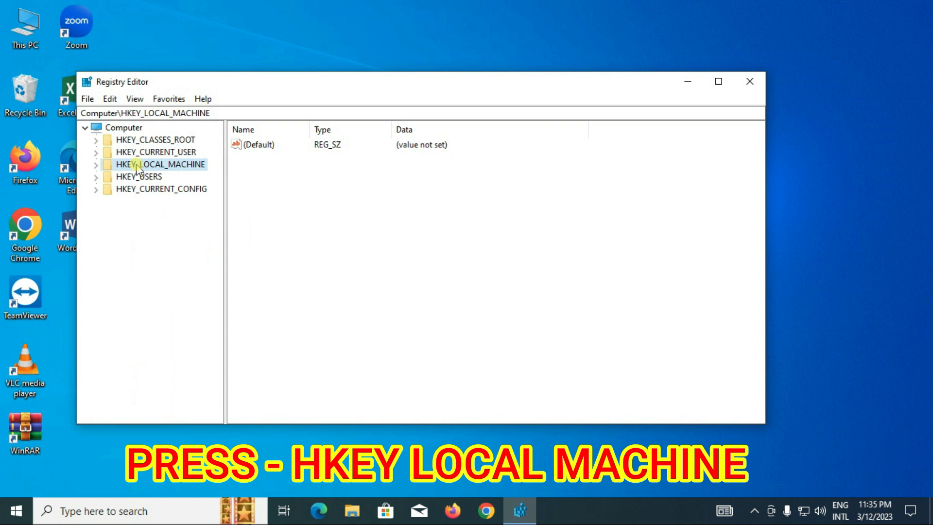
{"action": "left_click", "coordinate": [96, 166]}
{"action": "left_click_drag", "start_coordinate": [218, 241], "coordinate": [210, 381]}
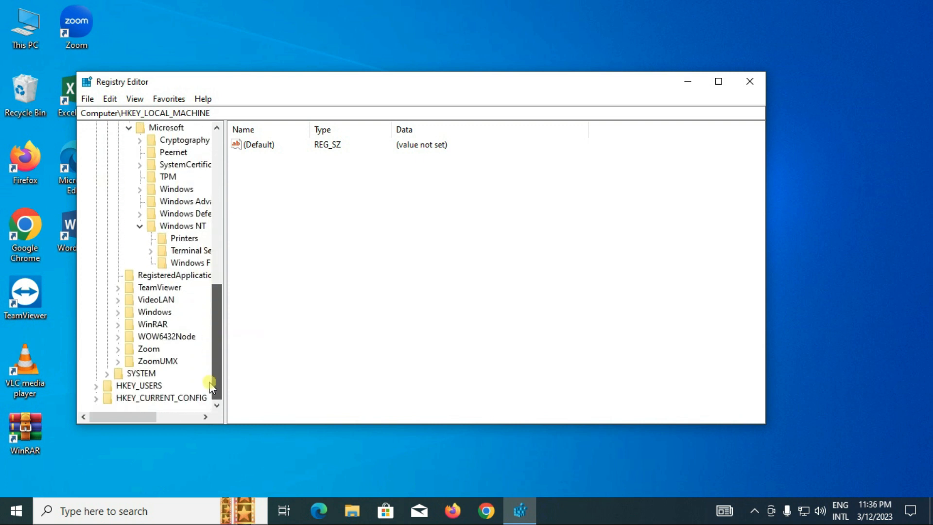
{"action": "left_click", "coordinate": [141, 375]}
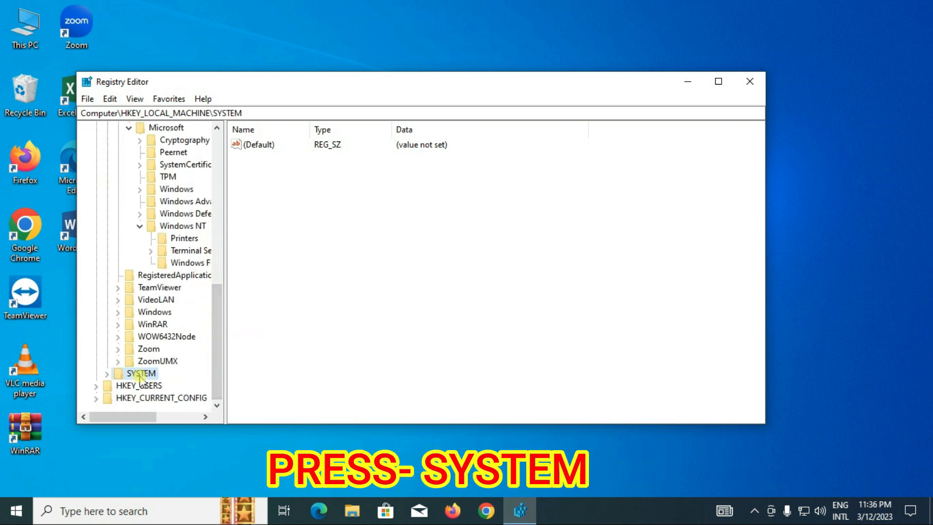
{"action": "left_click", "coordinate": [106, 375]}
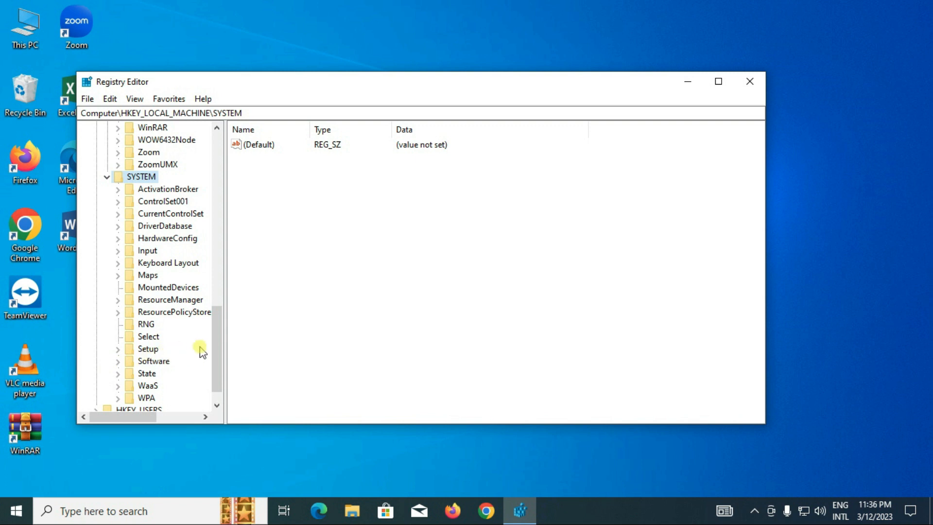
{"action": "left_click_drag", "start_coordinate": [218, 358], "coordinate": [214, 369]}
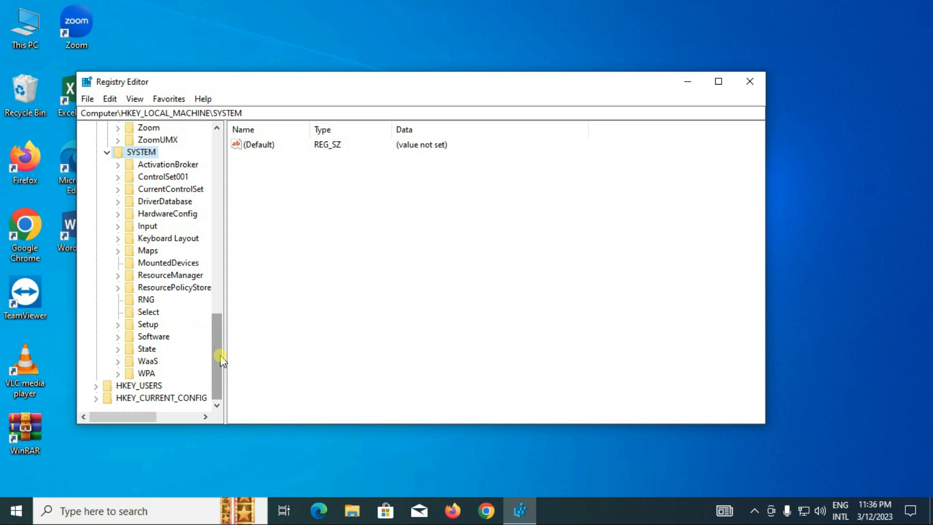
Expand CurrentControlSet and its Control key under SYSTEM, and select the Print key
{"action": "left_click", "coordinate": [168, 189]}
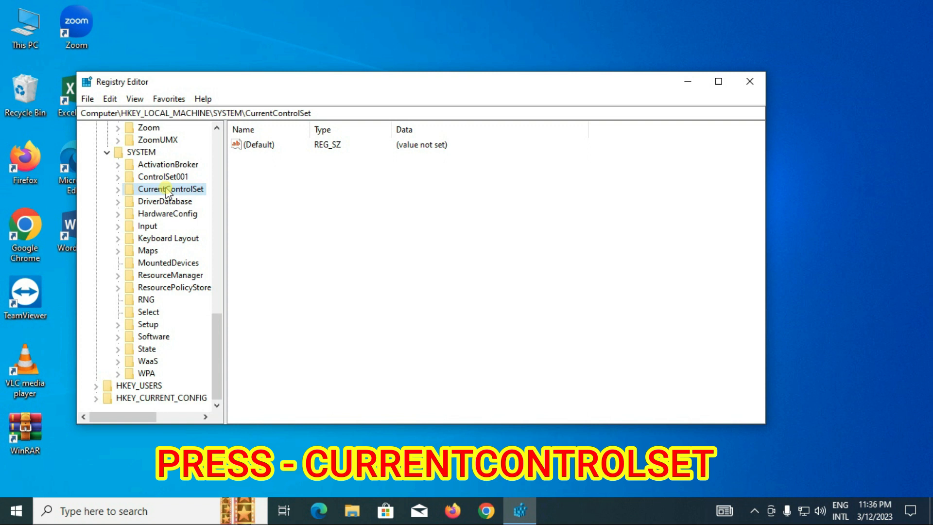
{"action": "left_click", "coordinate": [118, 191]}
{"action": "left_click", "coordinate": [152, 205]}
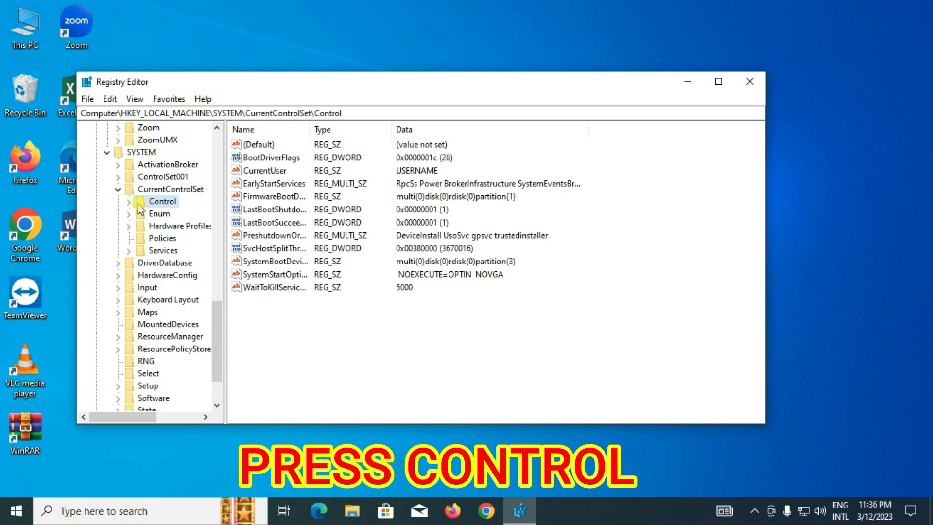
{"action": "left_click", "coordinate": [128, 202]}
{"action": "left_click_drag", "start_coordinate": [216, 226], "coordinate": [218, 318]}
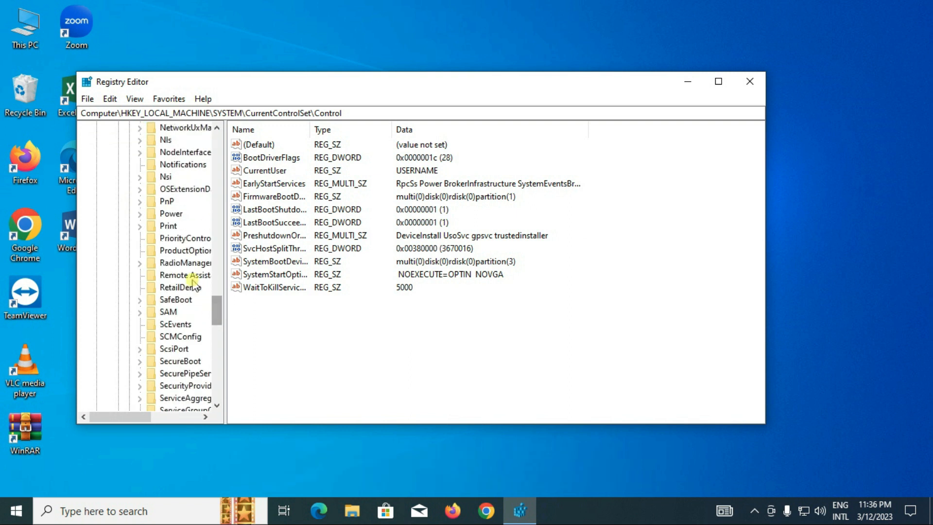
{"action": "left_click", "coordinate": [168, 227]}
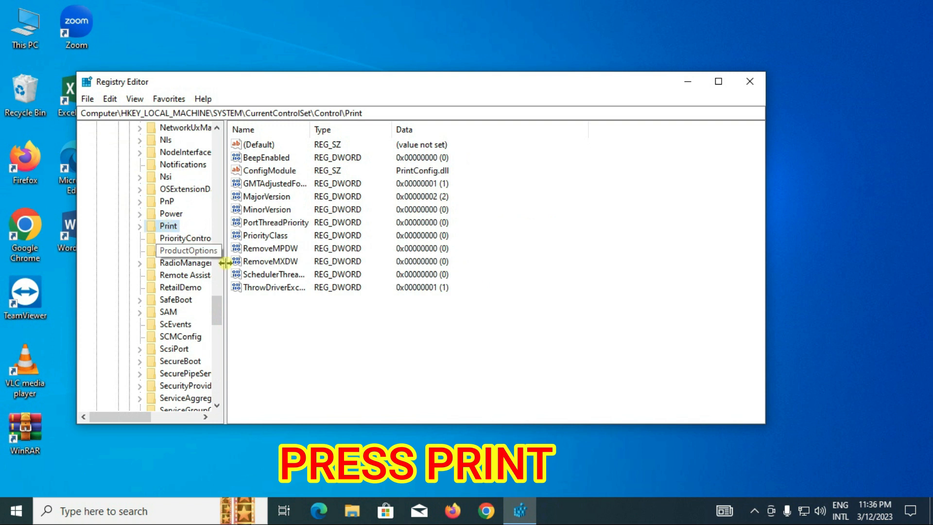
Add a DWORD (32-bit) value named RpcAuthnLevelPrivacyEnabled to the Print key
{"action": "right_click", "coordinate": [318, 353]}
{"action": "mouse_move", "coordinate": [334, 361]}
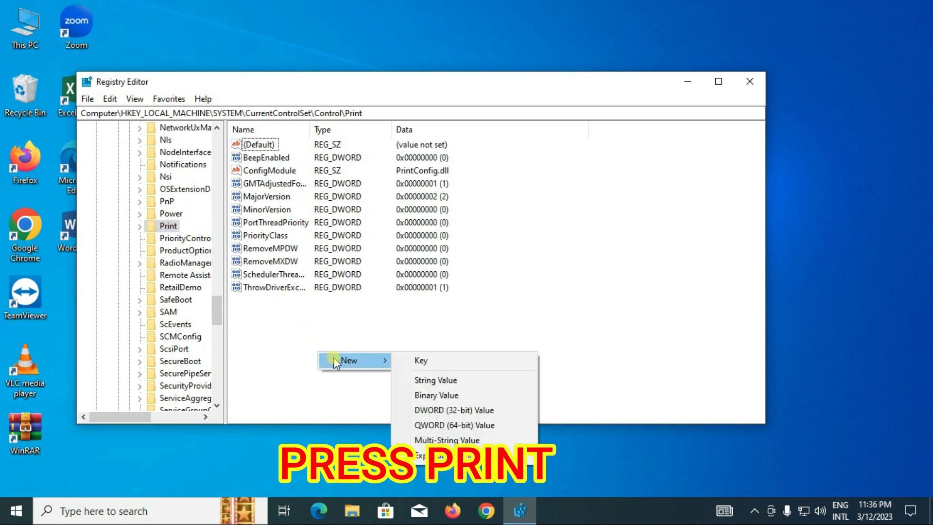
{"action": "left_click", "coordinate": [474, 411]}
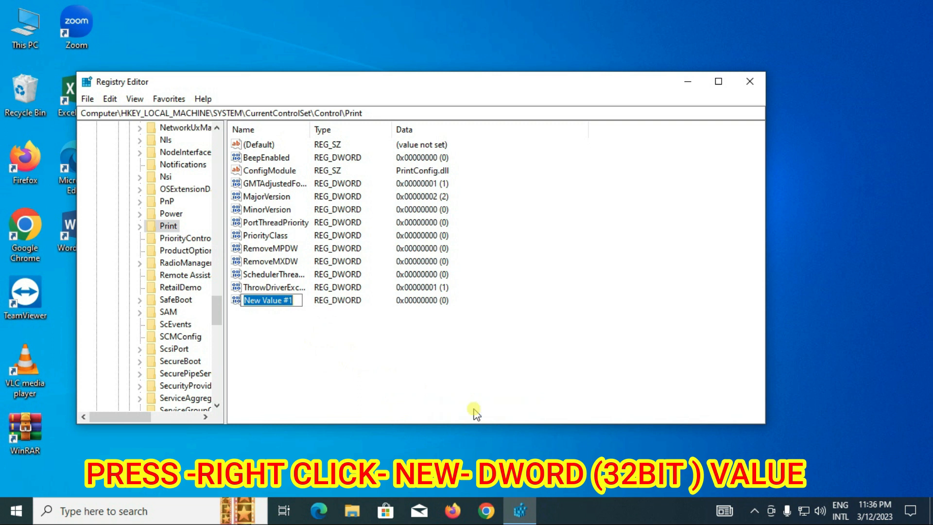
{"action": "type", "text": "Rpc"}
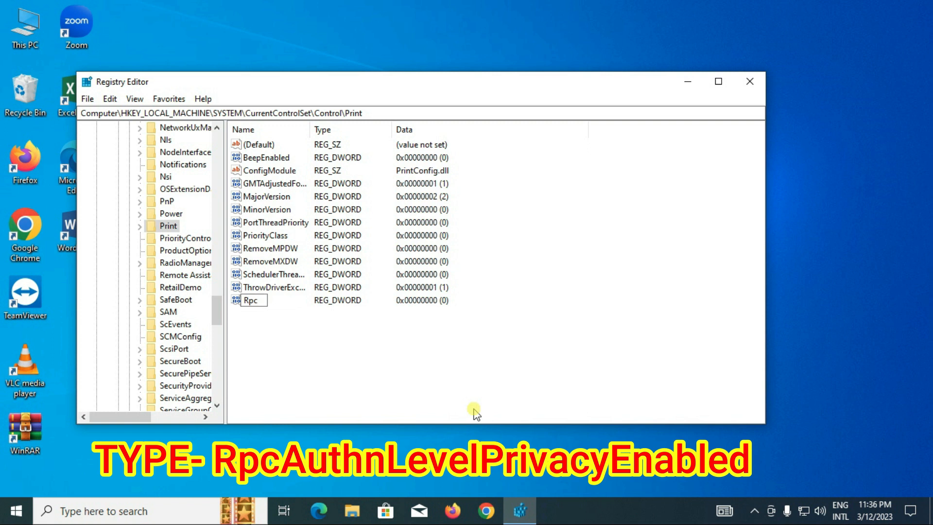
{"action": "type", "text": "AuthnLevelPri"}
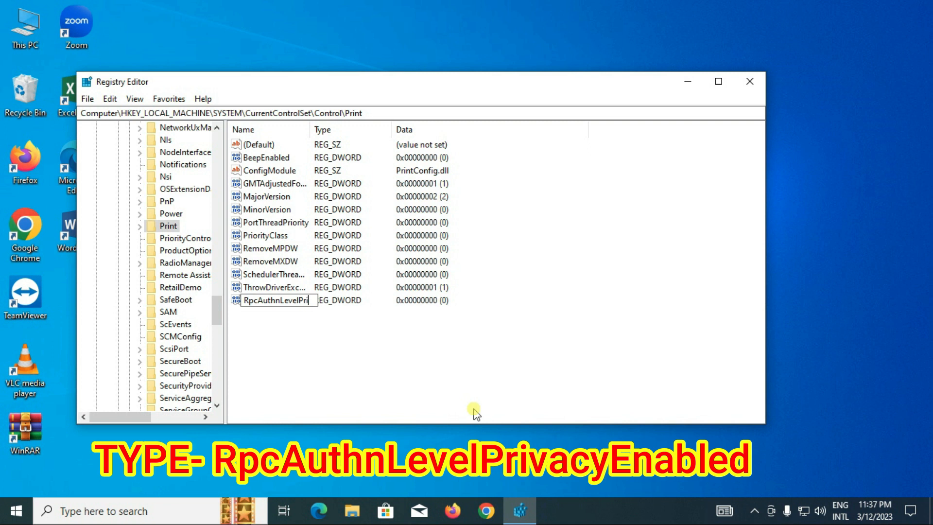
{"action": "type", "text": "vacyEnabl"}
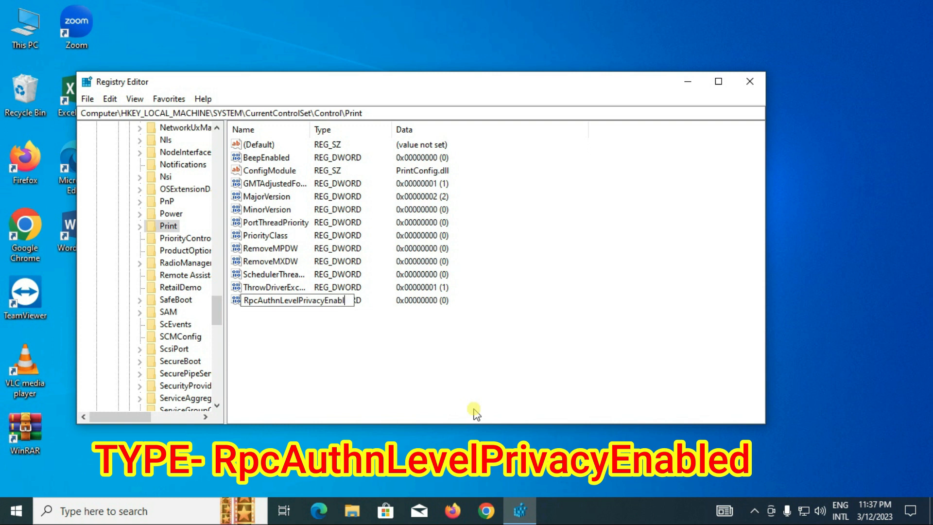
{"action": "type", "text": "ed"}
{"action": "key", "text": "Return"}
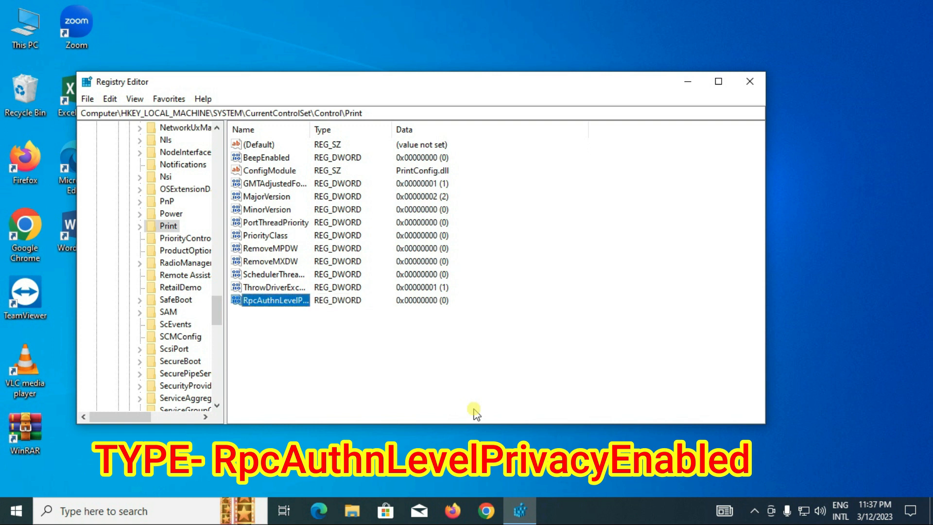
Accept value data 0 for RpcAuthnLevelPrivacyEnabled and close the Registry Editor
{"action": "left_click", "coordinate": [284, 306]}
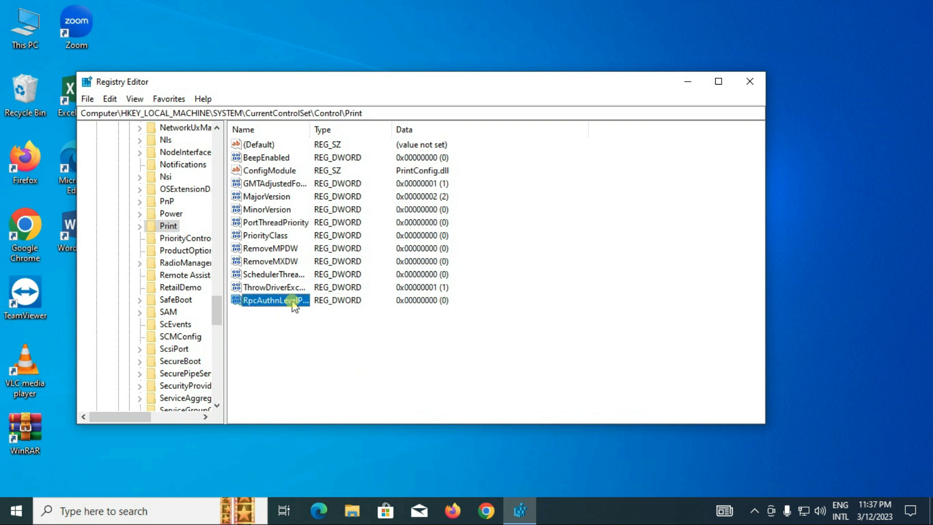
{"action": "double_click", "coordinate": [297, 301]}
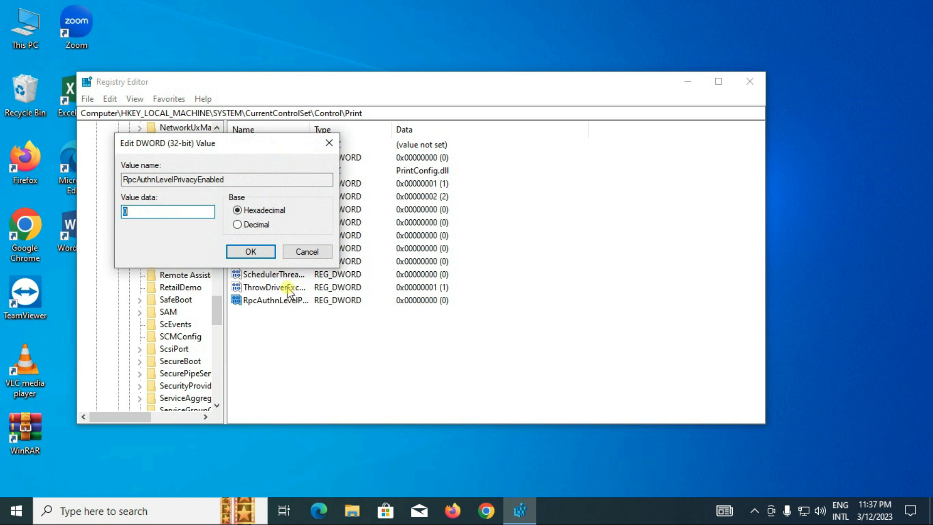
{"action": "left_click", "coordinate": [263, 251]}
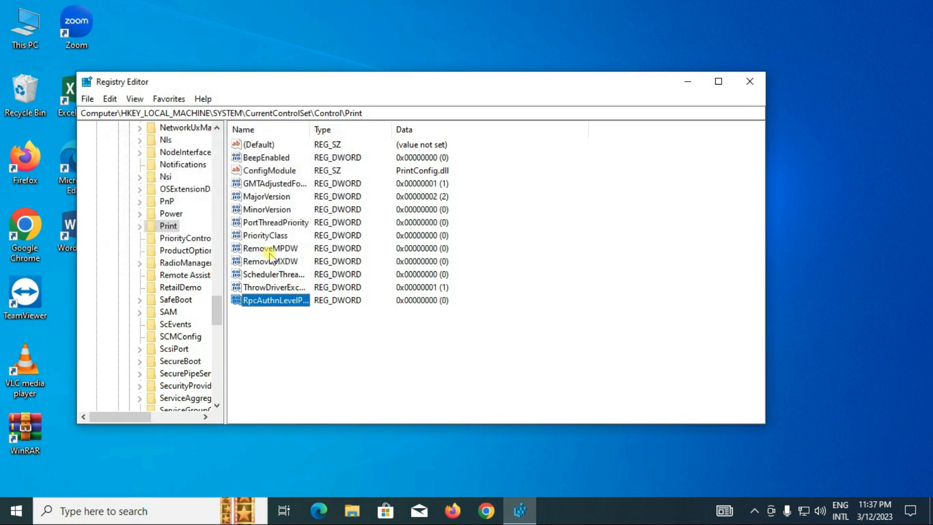
{"action": "left_click", "coordinate": [750, 81]}
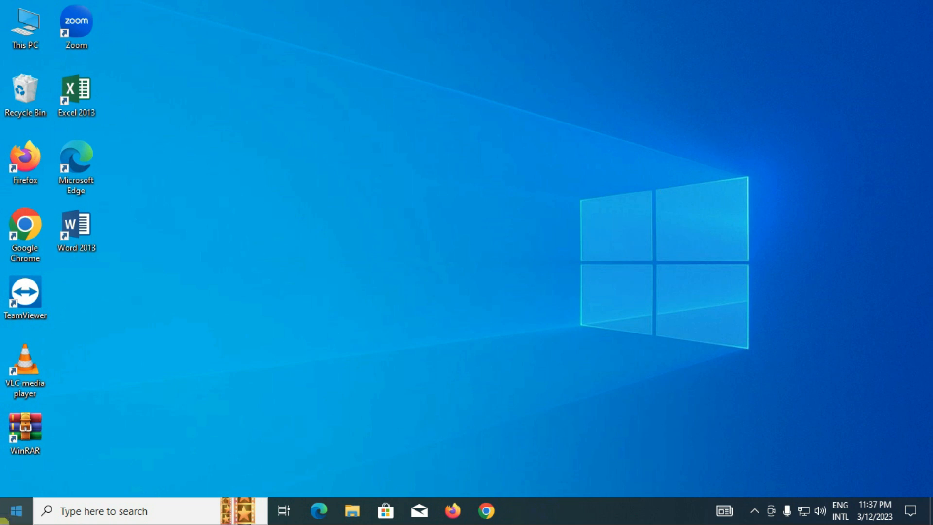
Bring up the Windows options for shutting down or signing out of the PC
{"action": "right_click", "coordinate": [16, 510]}
{"action": "mouse_move", "coordinate": [83, 482]}
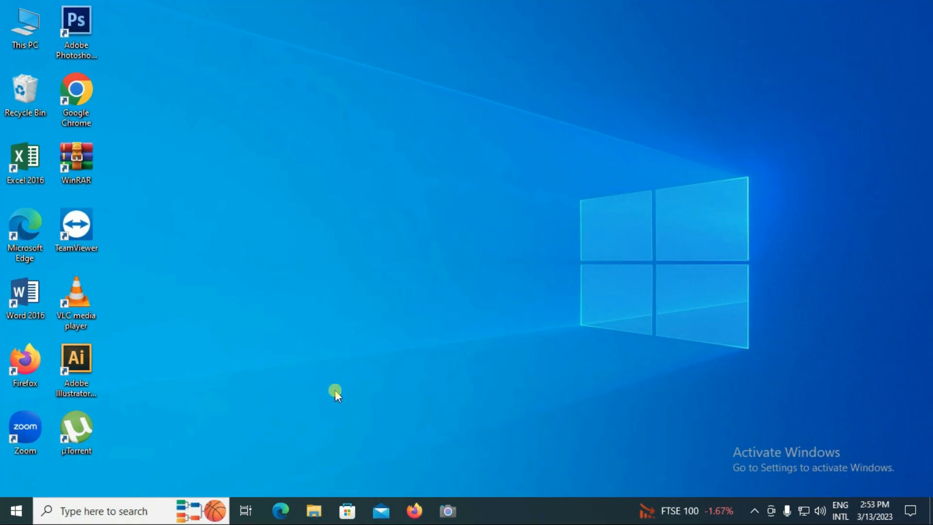
On the client PC, use Run to open the main PC's network share at \\DESKTOP-8GHSG3H
{"action": "right_click", "coordinate": [11, 512]}
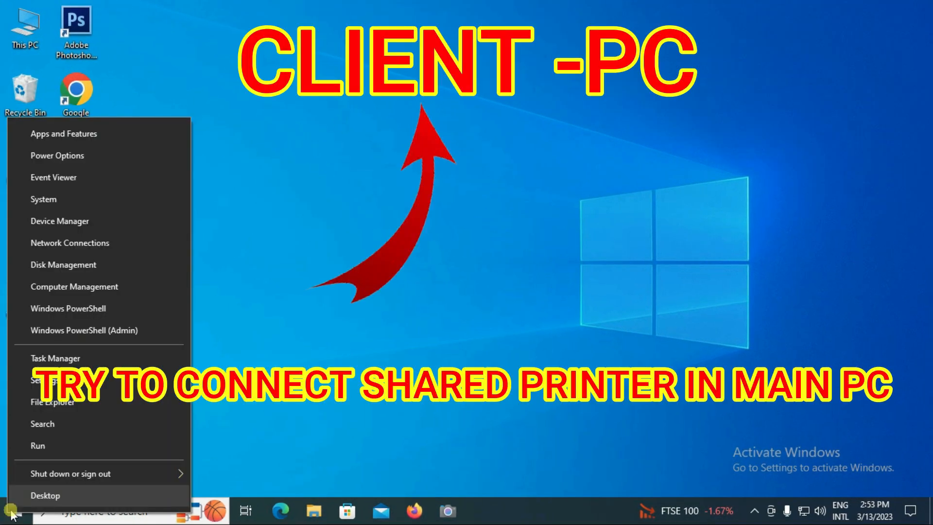
{"action": "left_click", "coordinate": [50, 451]}
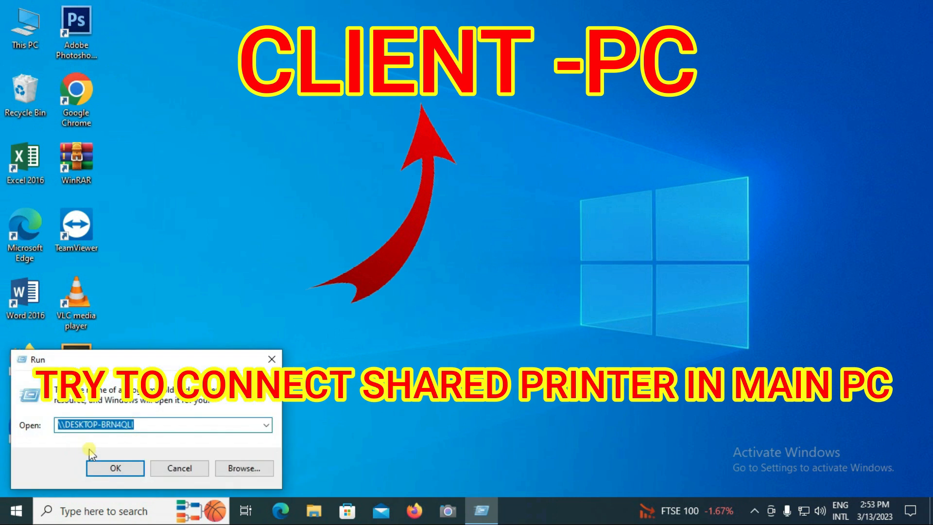
{"action": "left_click_drag", "start_coordinate": [65, 424], "coordinate": [154, 422]}
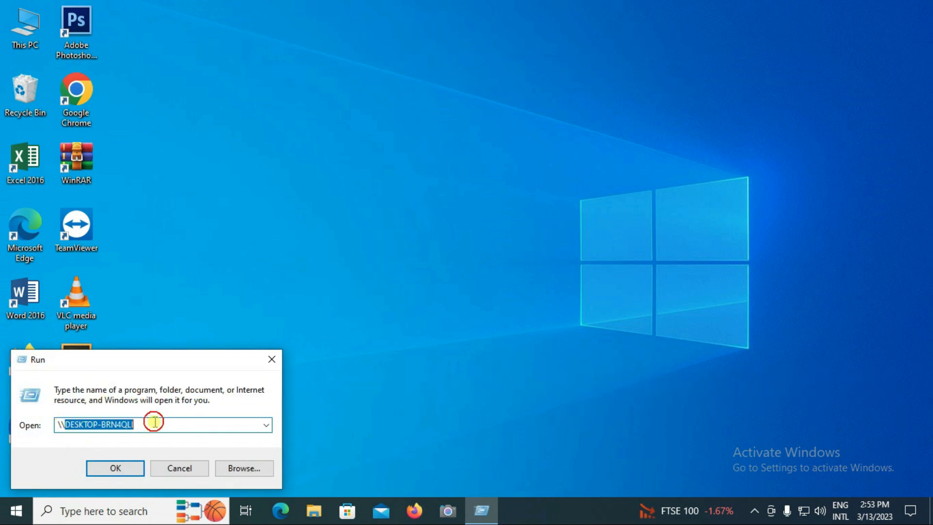
{"action": "key", "text": "BackSpace"}
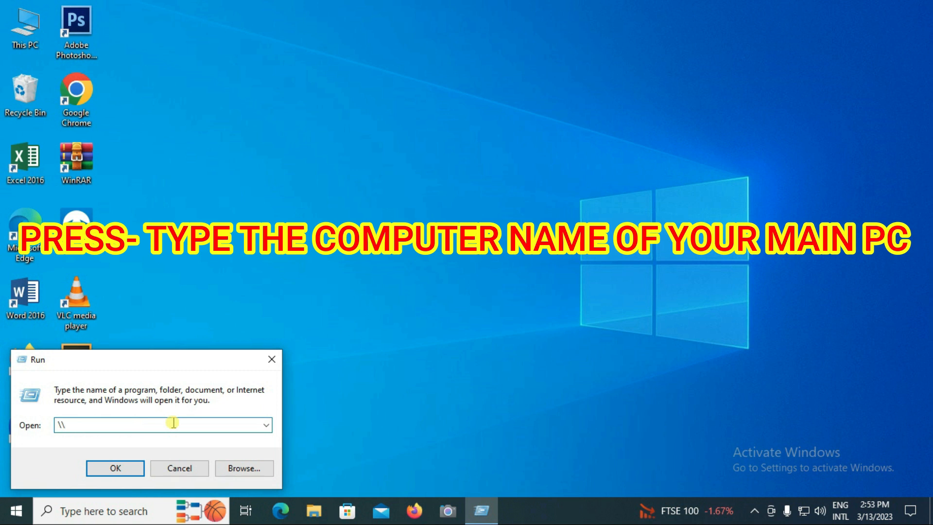
{"action": "type", "text": "DESK"}
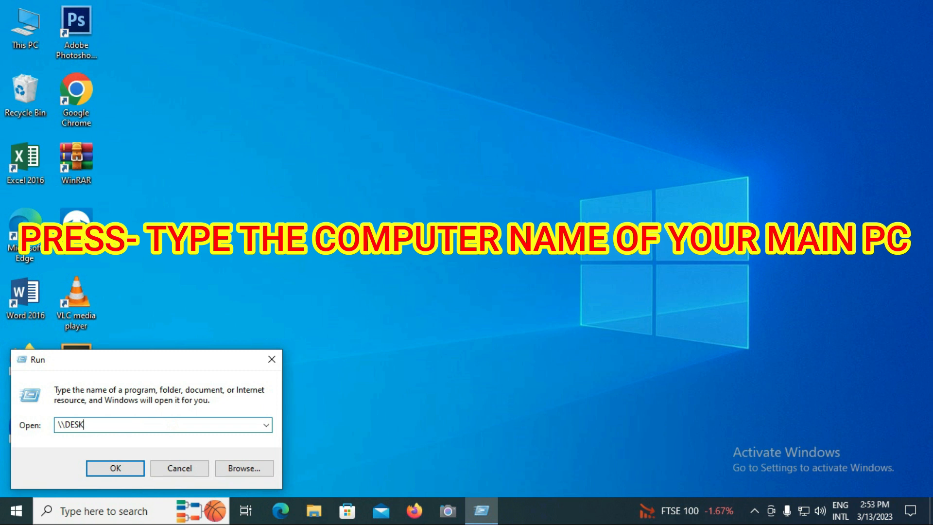
{"action": "type", "text": "TOP-8GHSG"}
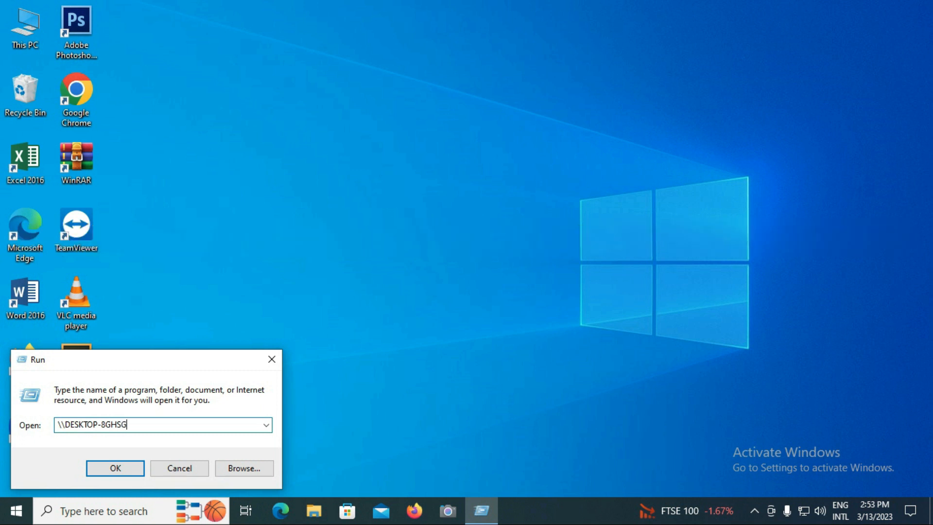
{"action": "type", "text": "3H"}
{"action": "left_click", "coordinate": [123, 465]}
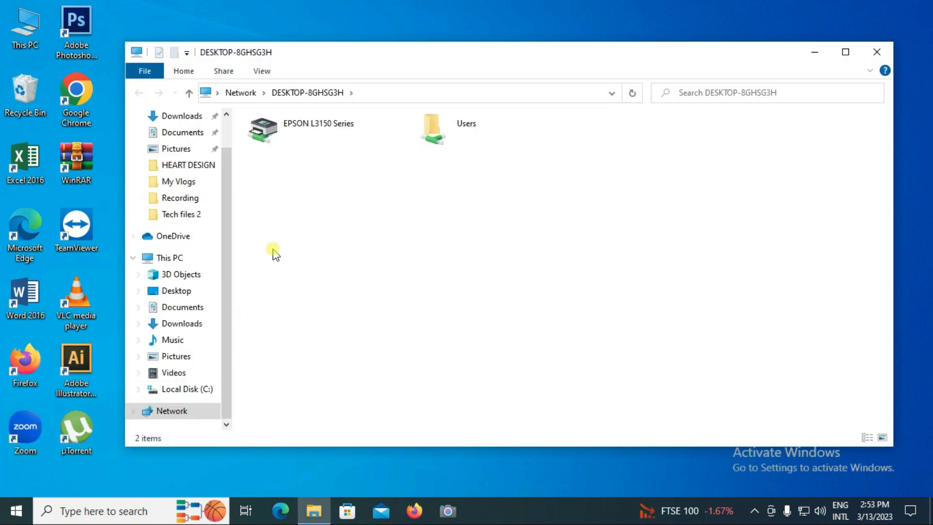
Connect to the shared EPSON L3150 Series printer and close the network share window
{"action": "left_click", "coordinate": [315, 139]}
{"action": "right_click", "coordinate": [316, 139]}
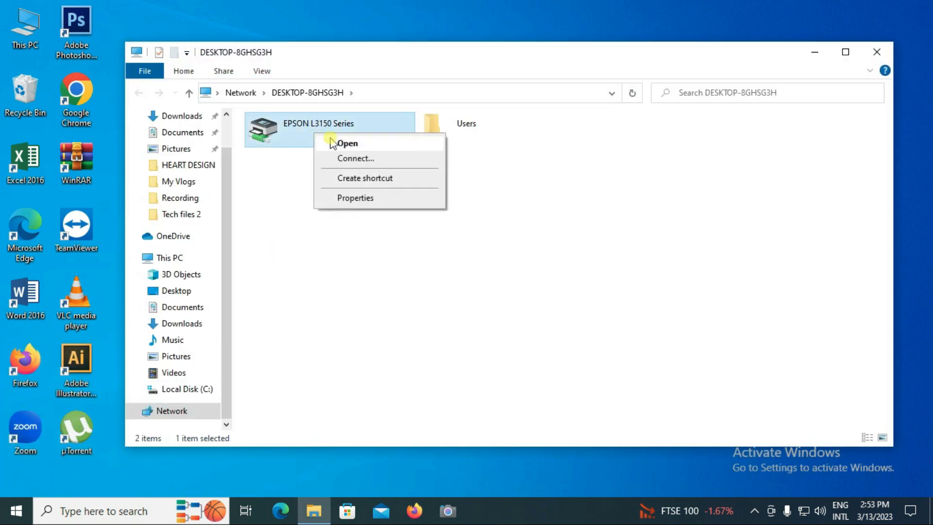
{"action": "left_click", "coordinate": [348, 159]}
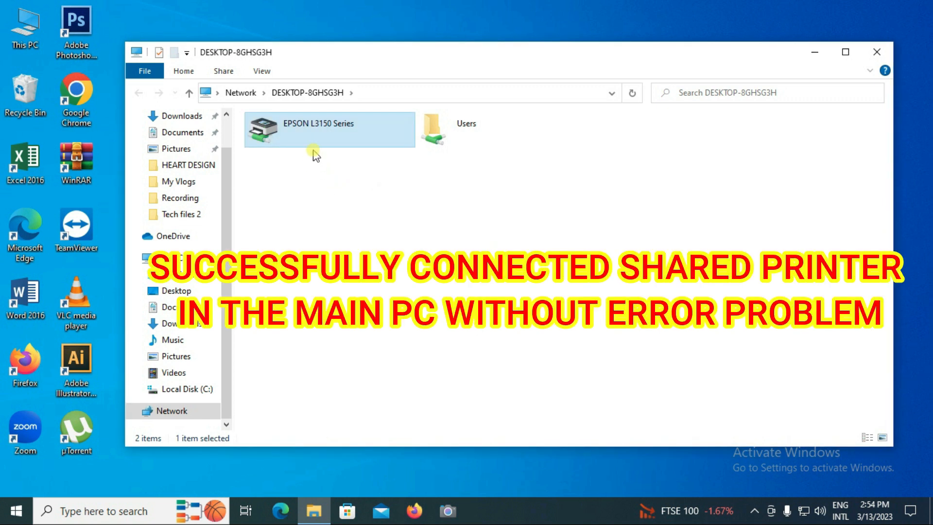
{"action": "left_click", "coordinate": [877, 52]}
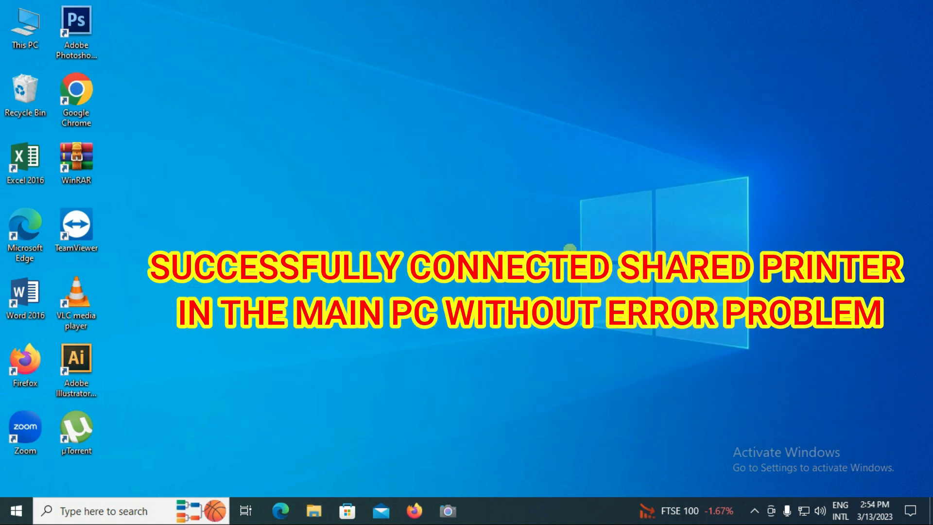
Find and open Control Panel, and view its Devices and Printers list
{"action": "left_click", "coordinate": [99, 510]}
{"action": "type", "text": "CON"}
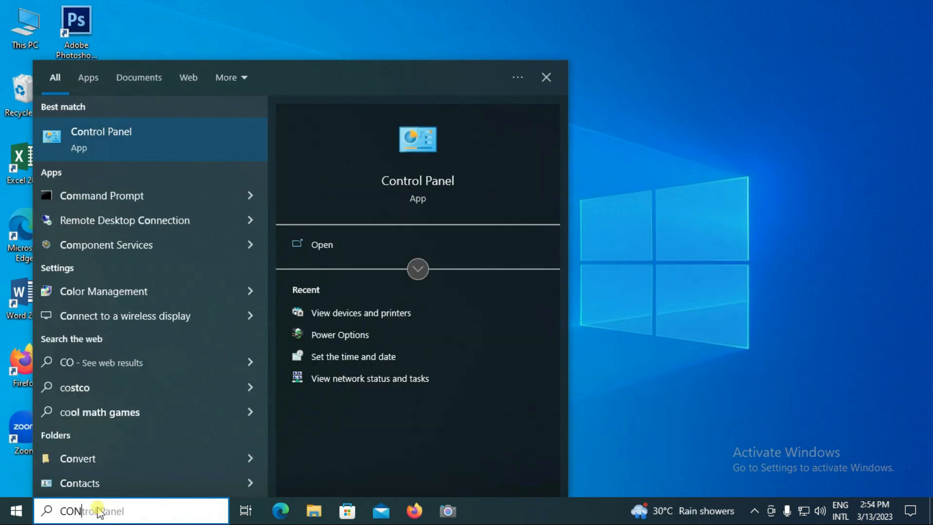
{"action": "type", "text": "TROL"}
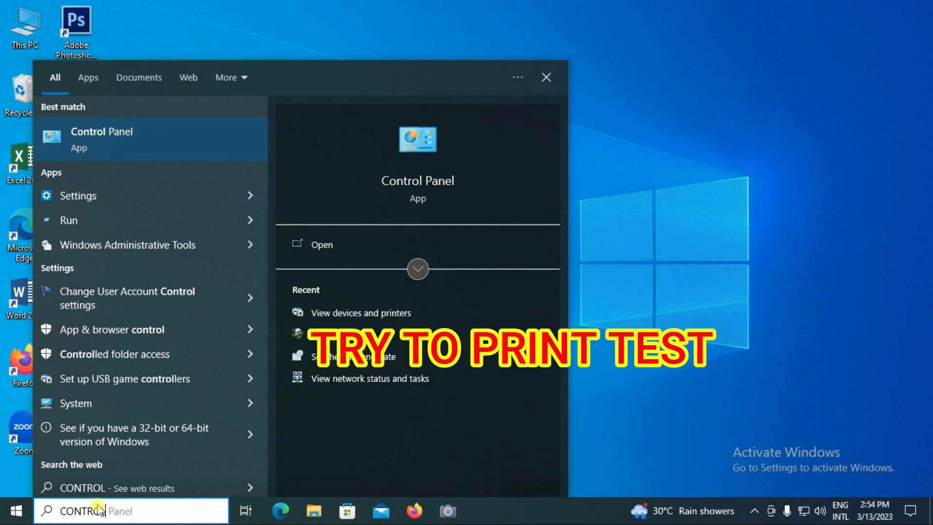
{"action": "left_click", "coordinate": [173, 156]}
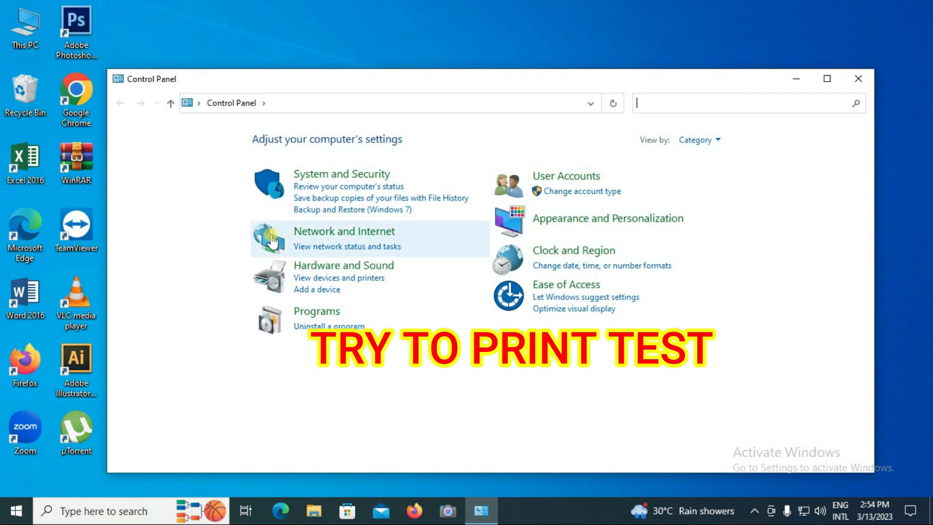
{"action": "left_click", "coordinate": [324, 280]}
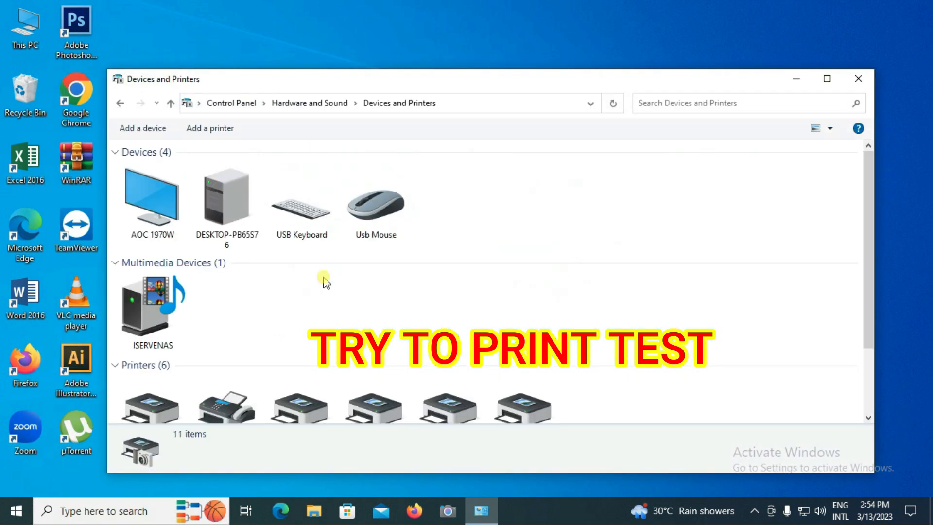
Print a test page from the printer properties of the EPSON L3150 Series on DESKTOP-8GHSG3H, and close its dialogs
{"action": "scroll", "coordinate": [323, 280], "scroll_direction": "down", "scroll_amount": 2}
{"action": "right_click", "coordinate": [162, 379]}
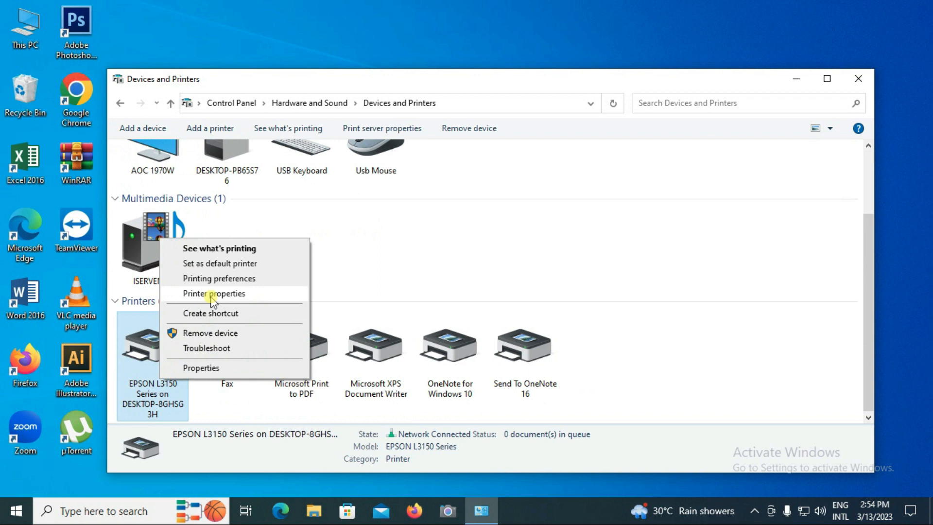
{"action": "left_click", "coordinate": [211, 294]}
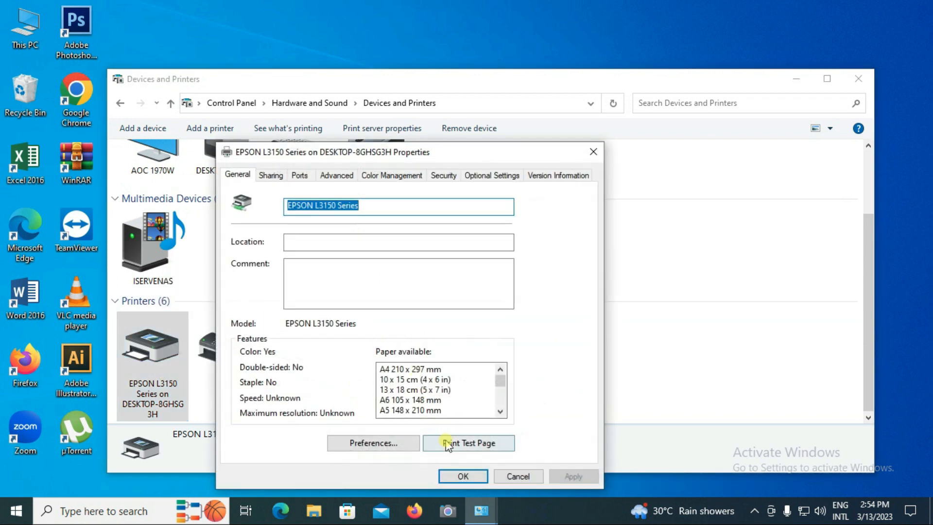
{"action": "left_click", "coordinate": [448, 444]}
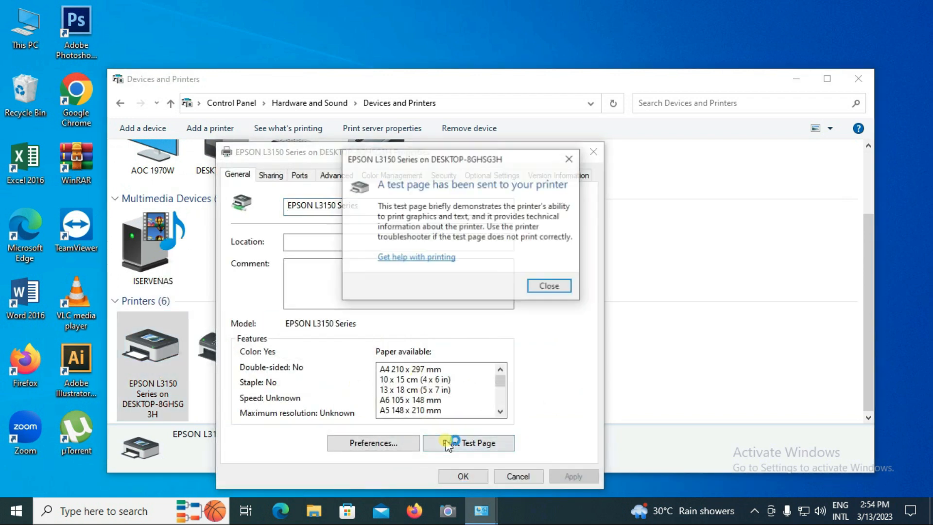
{"action": "left_click", "coordinate": [550, 286]}
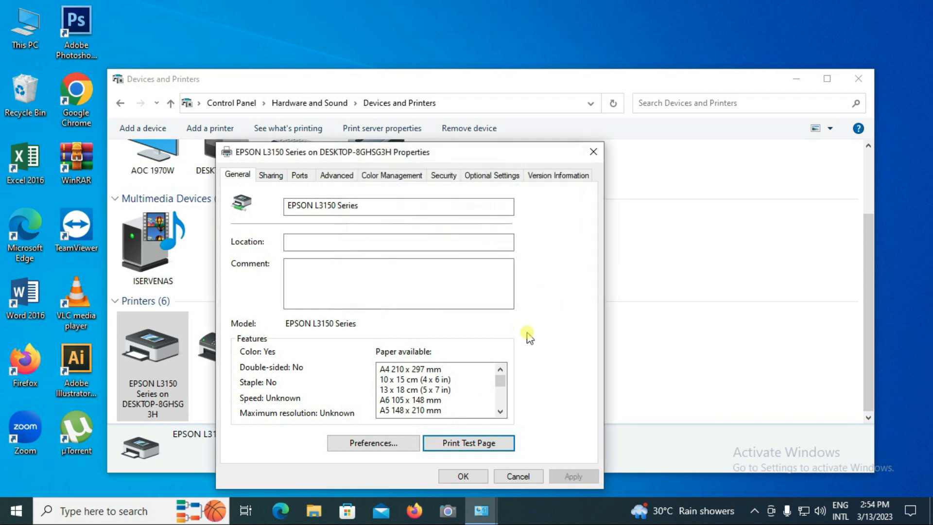
{"action": "left_click", "coordinate": [461, 475]}
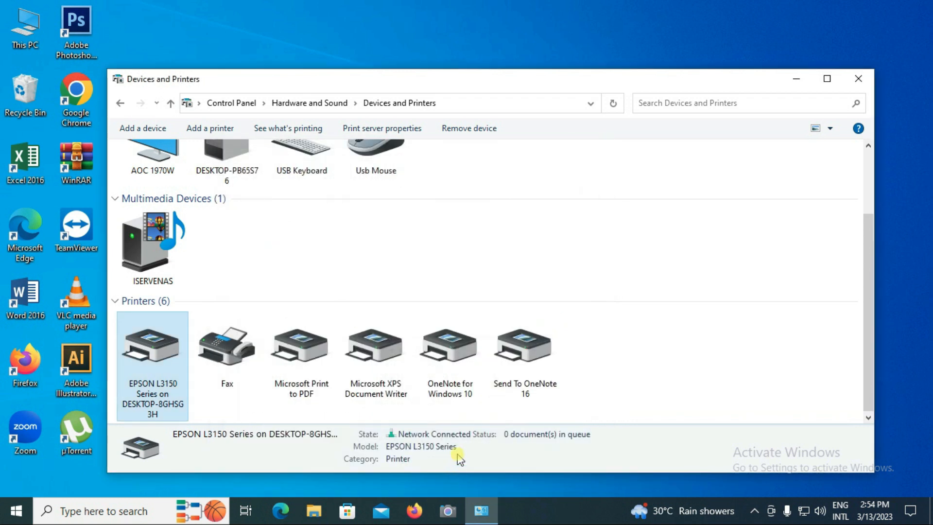